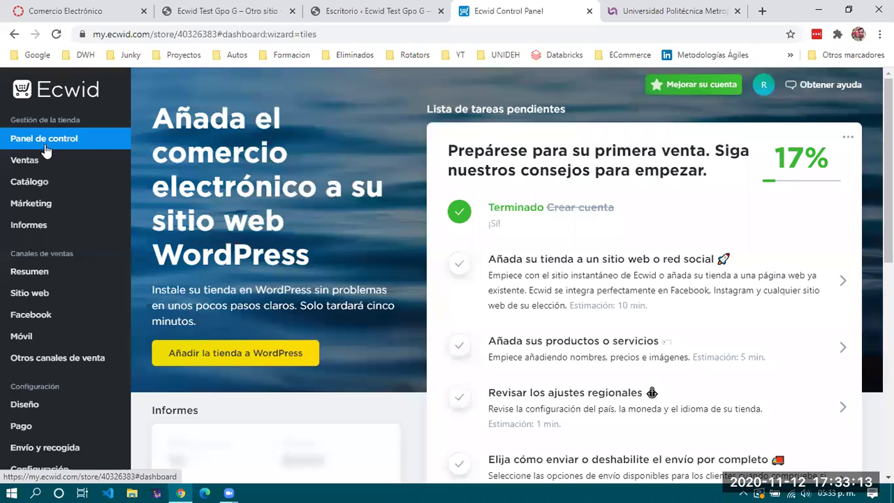
Review the pending setup tasks on the store dashboard and the available sales and catalog sections
scroll(308, 217, down, 5)
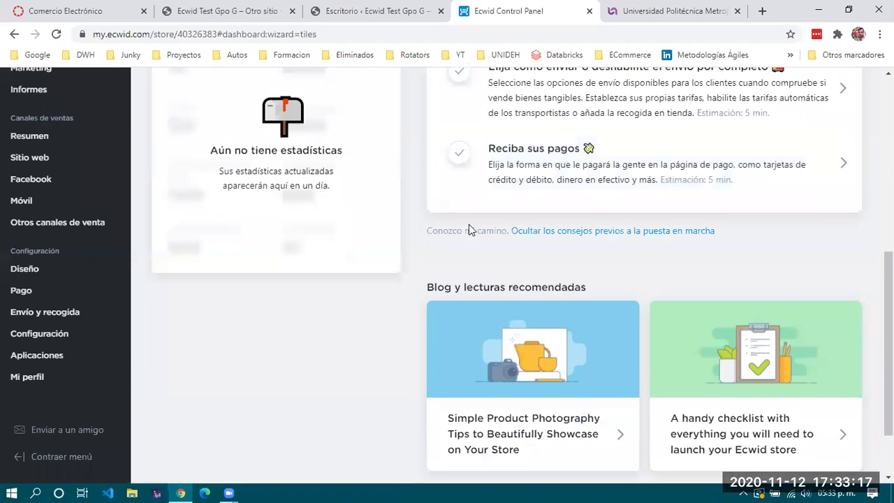
scroll(469, 229, down, 1)
scroll(461, 257, up, 5)
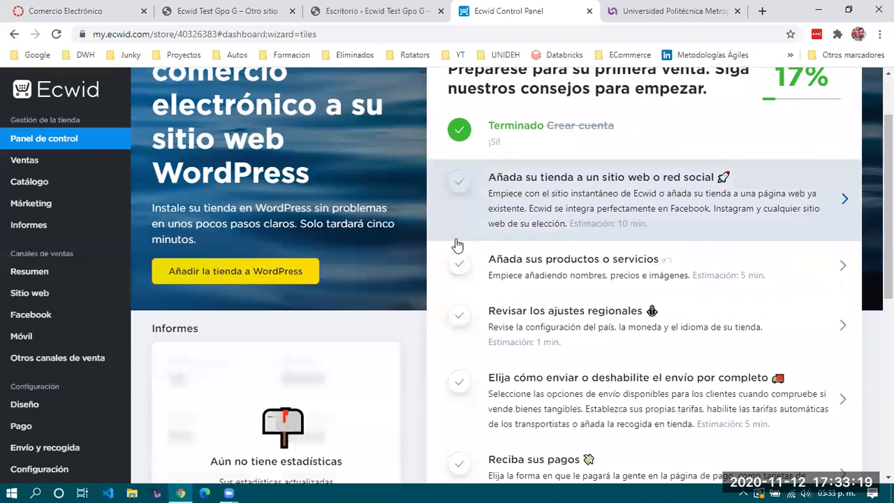
mouse_move(35, 164)
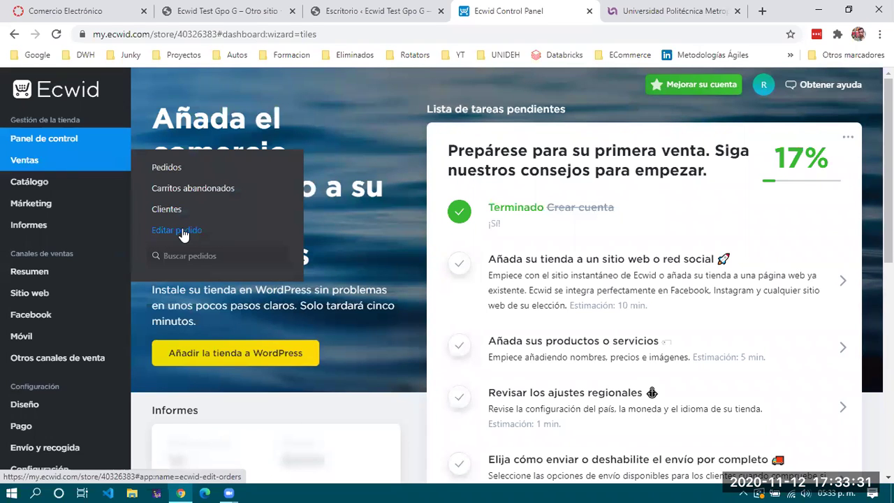
mouse_move(32, 186)
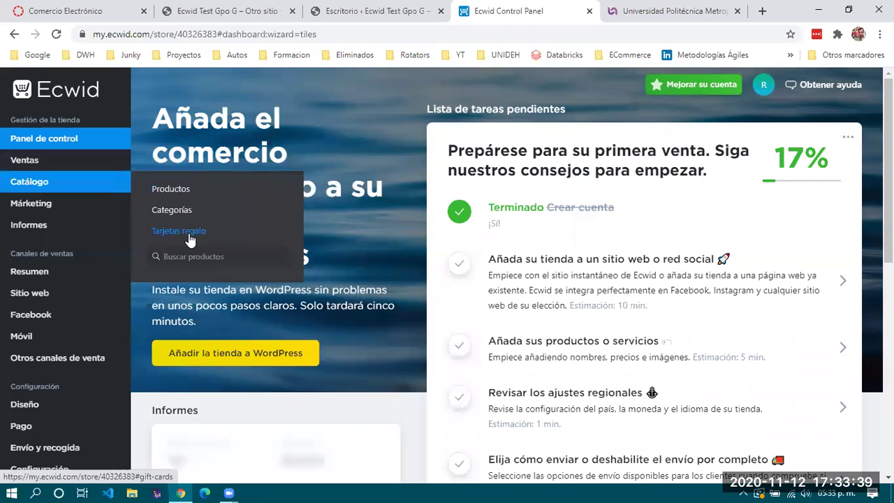
Open the catalog's product list and look through all the sample products
click(176, 193)
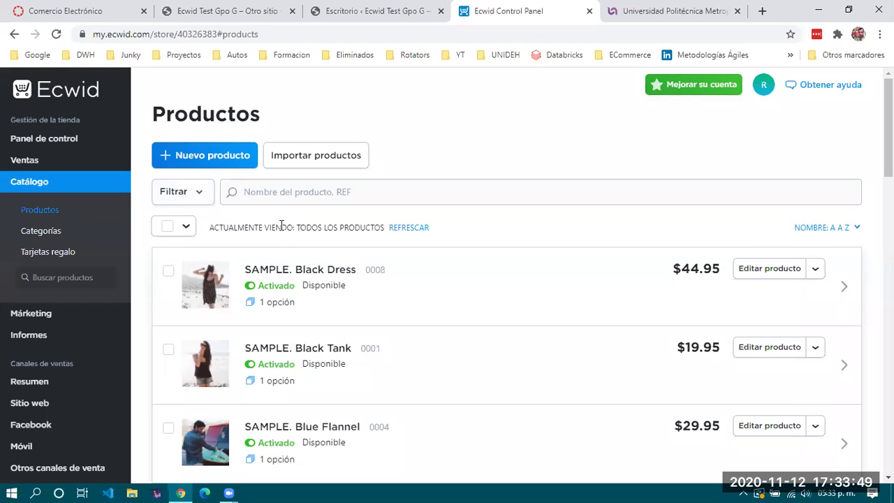
scroll(547, 276, down, 1)
scroll(547, 276, down, 4)
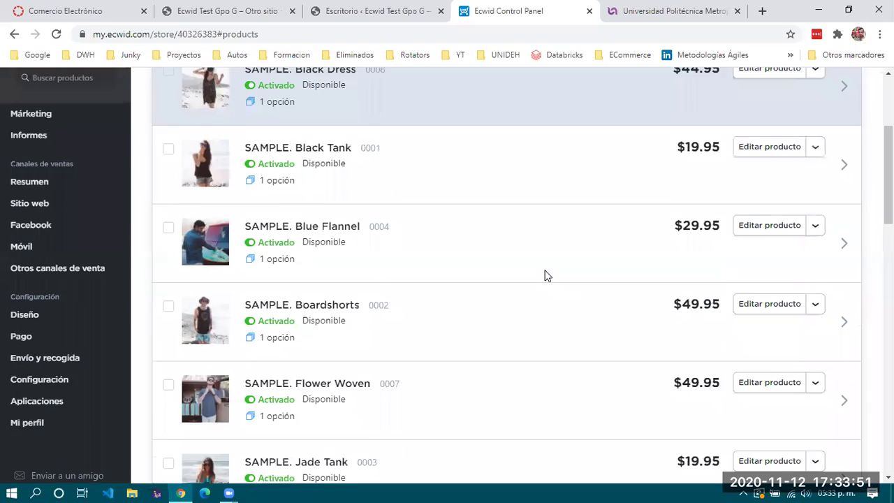
scroll(530, 268, down, 4)
scroll(531, 269, down, 2)
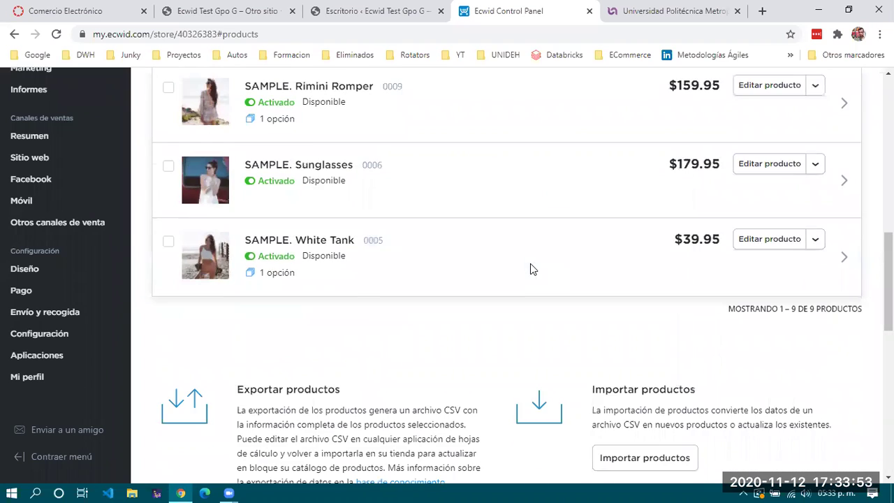
scroll(531, 269, up, 8)
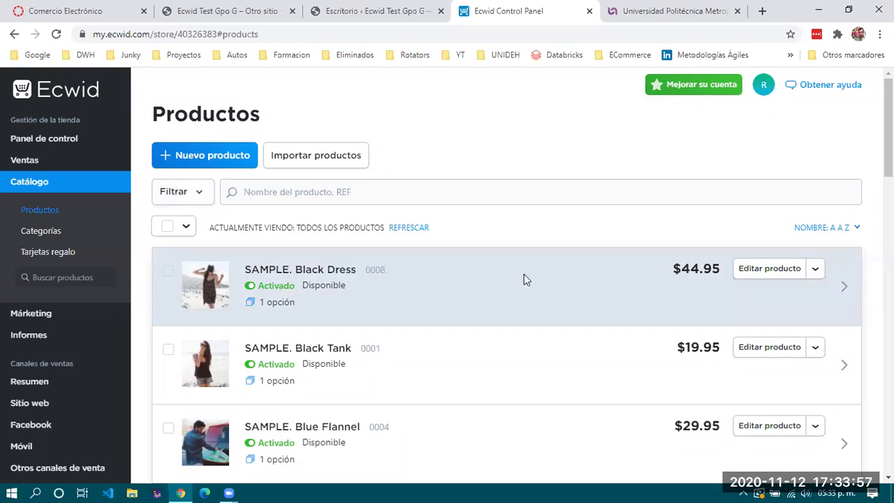
Examine the extra actions for the Black Dress product and the bulk update options for all products, leaving nothing selected
click(815, 269)
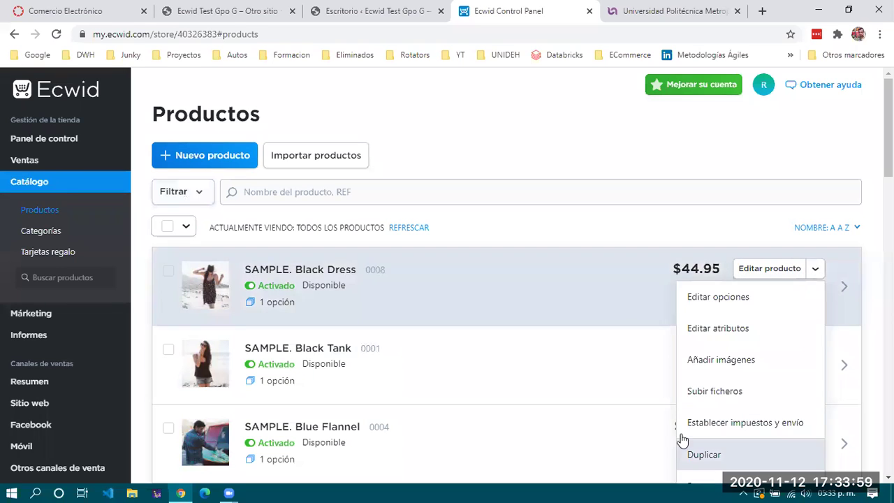
click(489, 226)
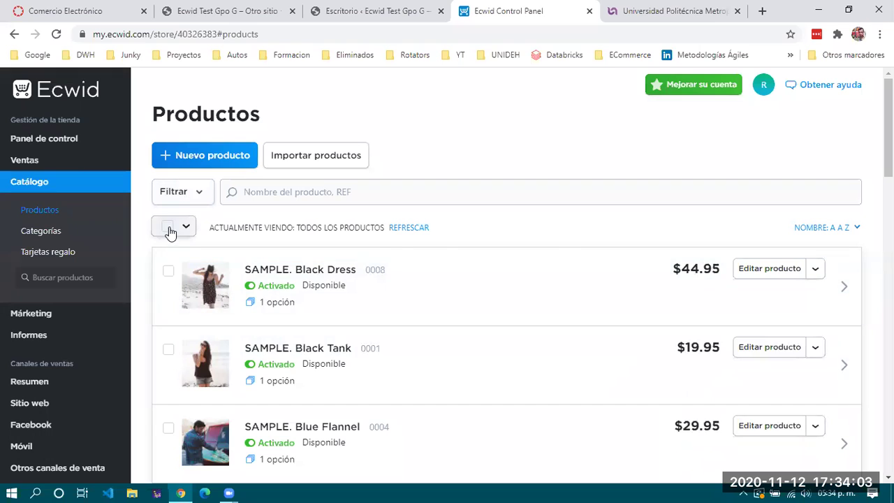
click(167, 226)
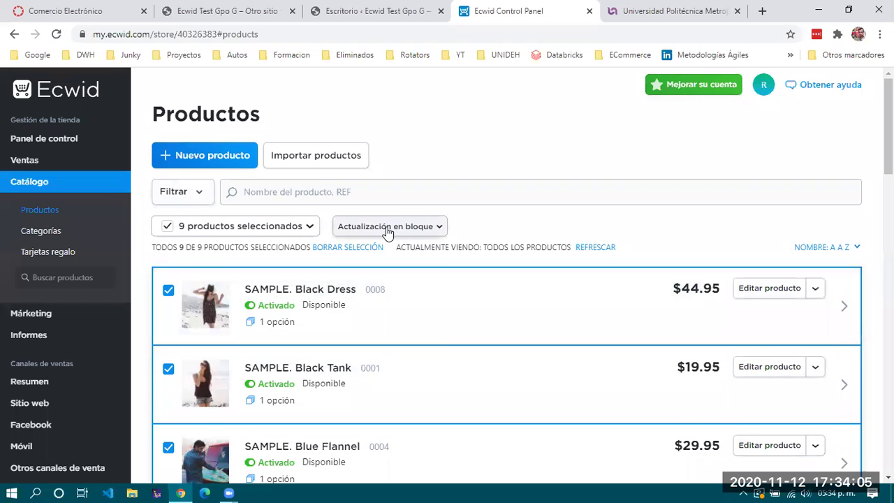
click(388, 235)
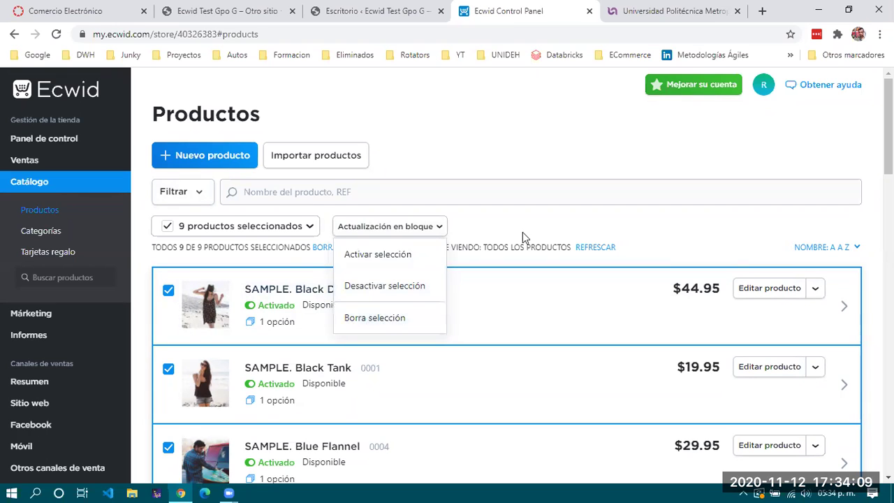
click(689, 236)
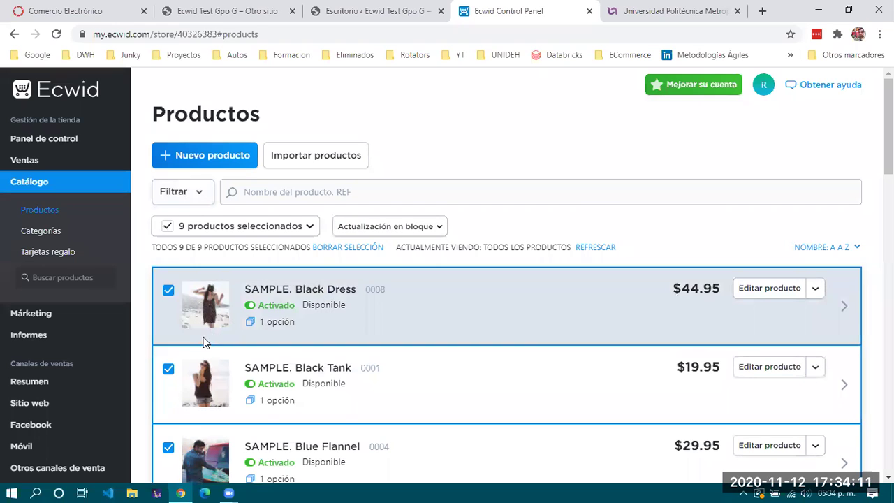
click(168, 226)
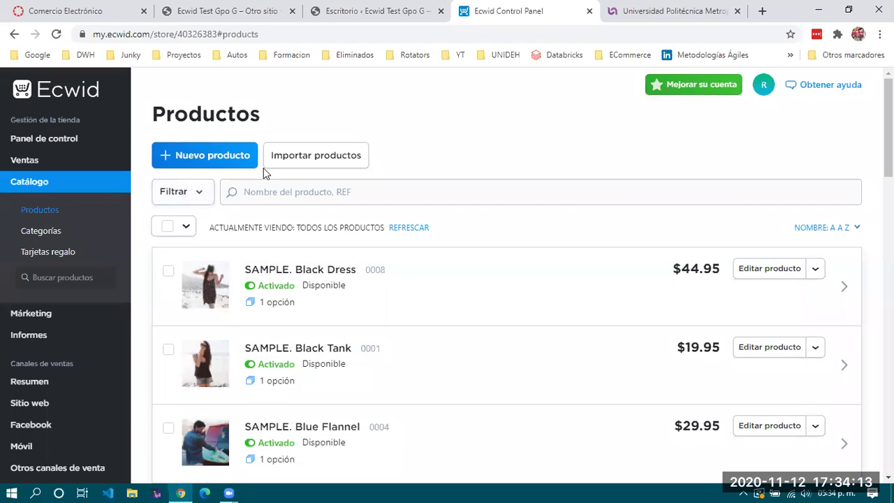
Start a new product and review its name, reference, weight, description, text label and short description sections
click(207, 158)
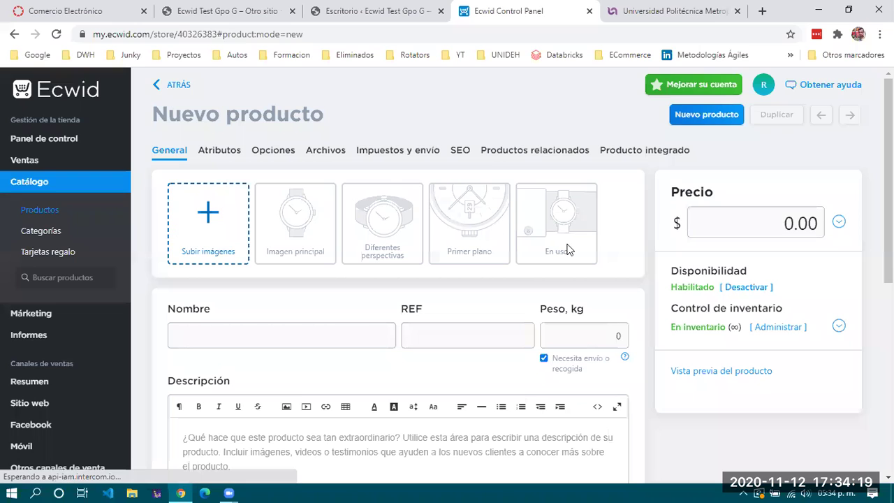
scroll(568, 250, down, 2)
click(247, 205)
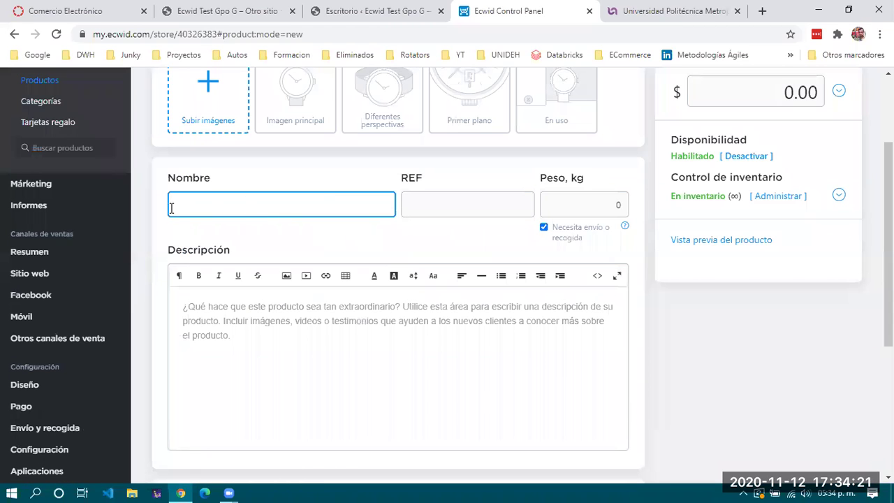
click(451, 202)
click(579, 202)
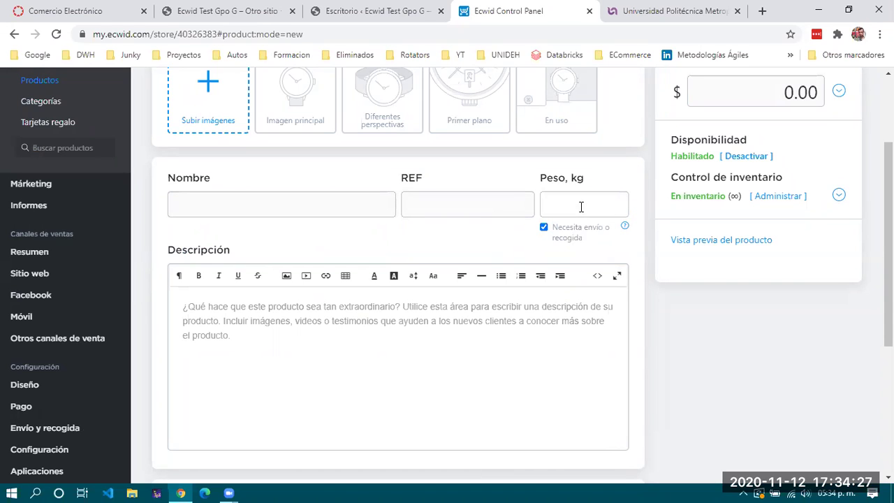
click(228, 316)
scroll(229, 315, down, 2)
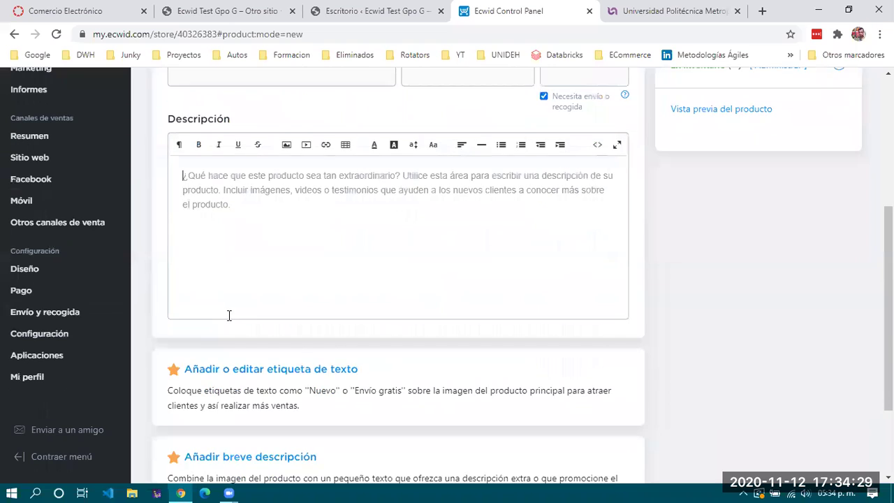
scroll(228, 315, down, 2)
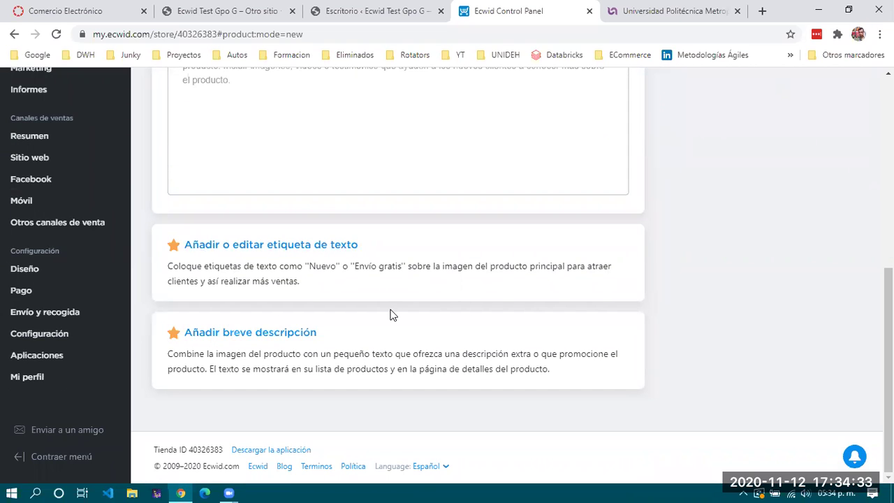
scroll(370, 339, up, 6)
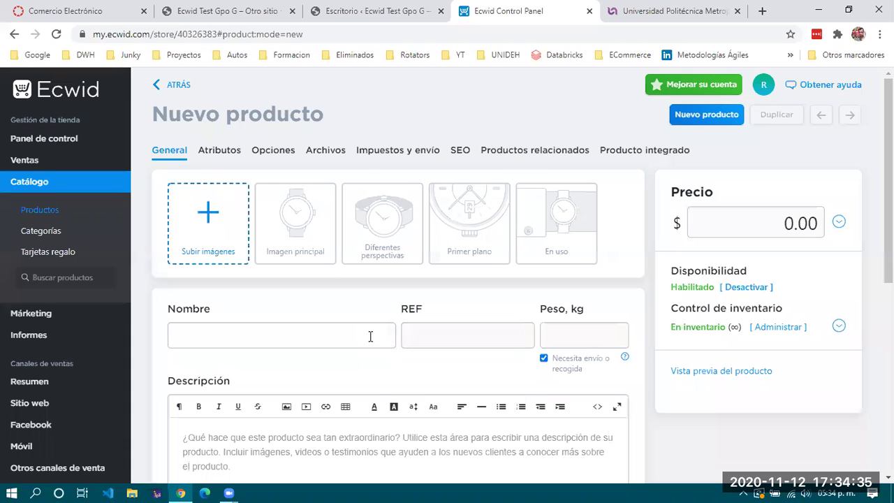
Look at the new product's price and inventory control options, and try to open its attributes
click(742, 222)
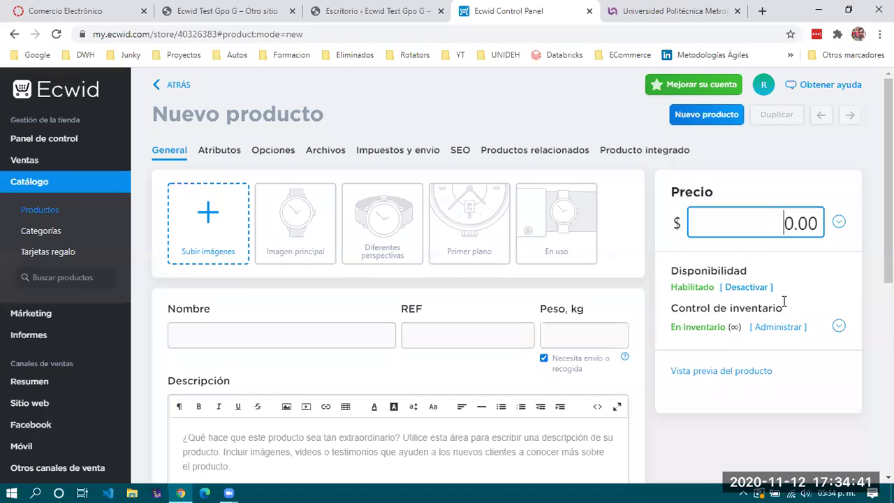
click(840, 327)
scroll(841, 328, down, 2)
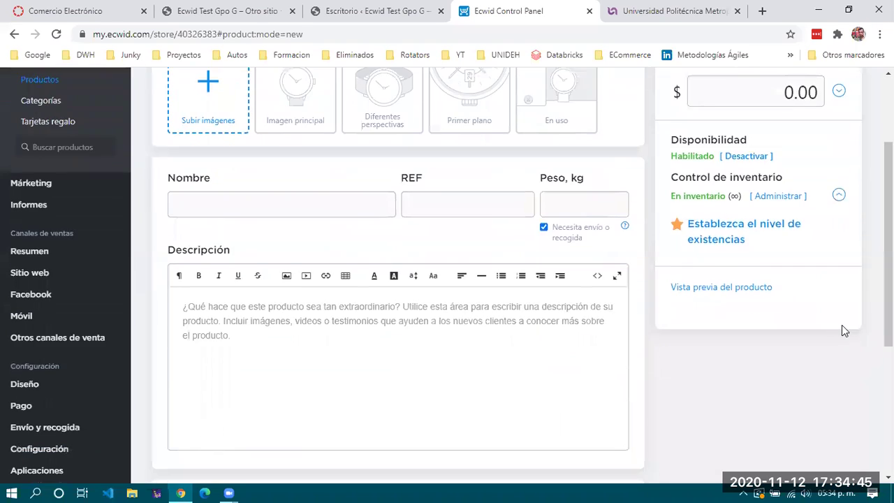
scroll(395, 192, up, 2)
click(222, 159)
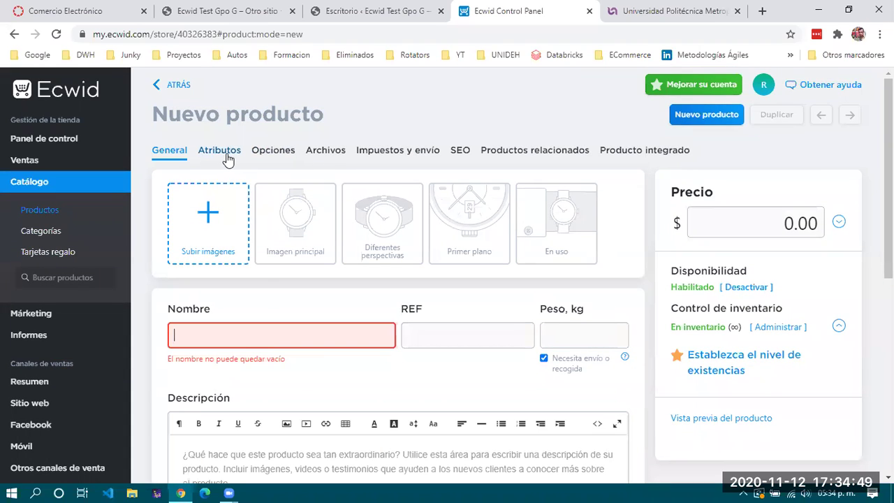
Name the new product "Servicios de Consultoria"
scroll(273, 281, down, 1)
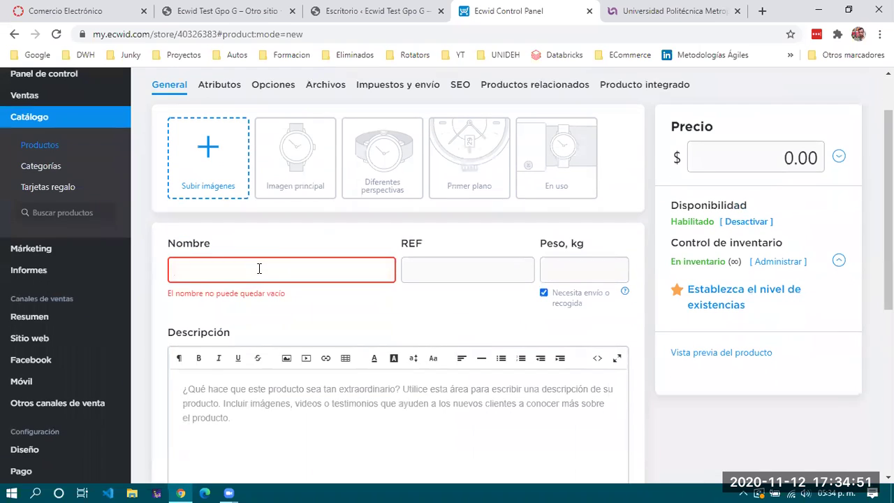
click(259, 268)
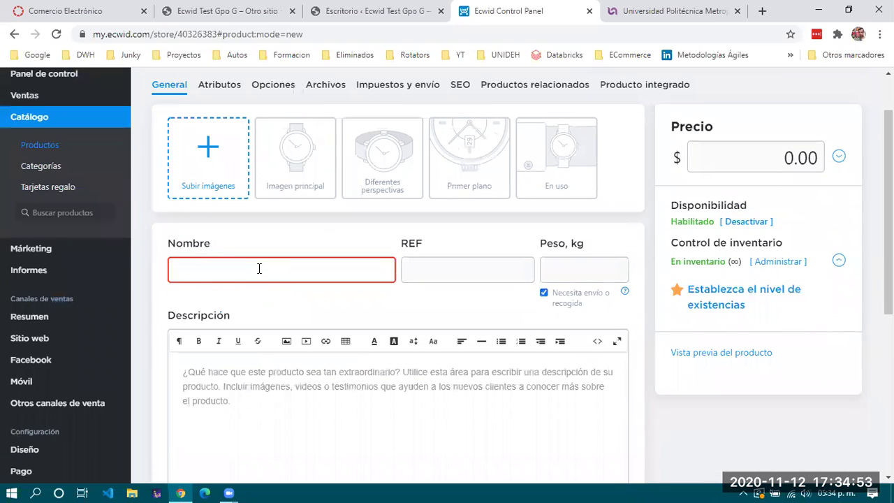
text(Servicions)
key(BackSpace)
key(BackSpace)
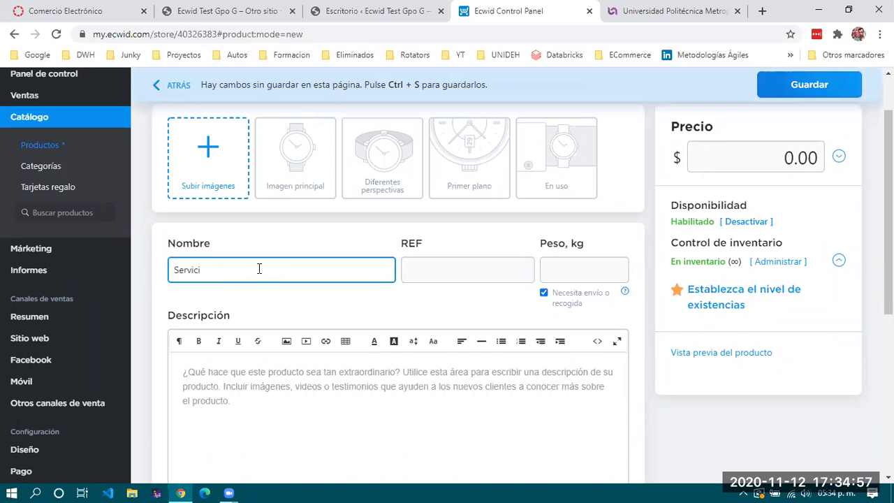
text(os de Consultoria)
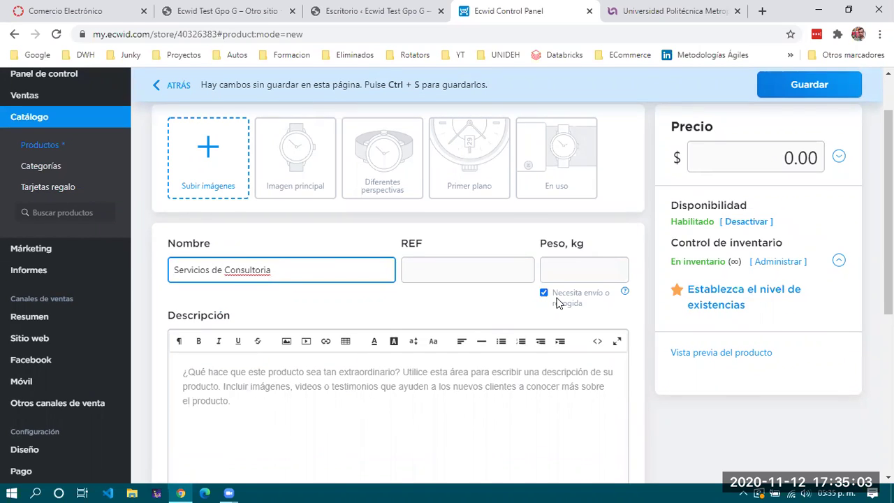
Enter a weight of 0 kg and mark the product as not needing shipping or pickup
click(575, 273)
text(0)
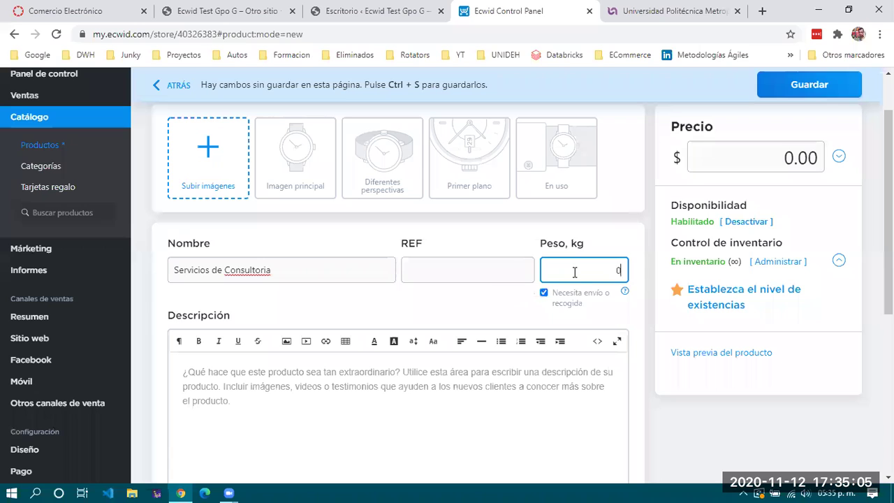
click(545, 294)
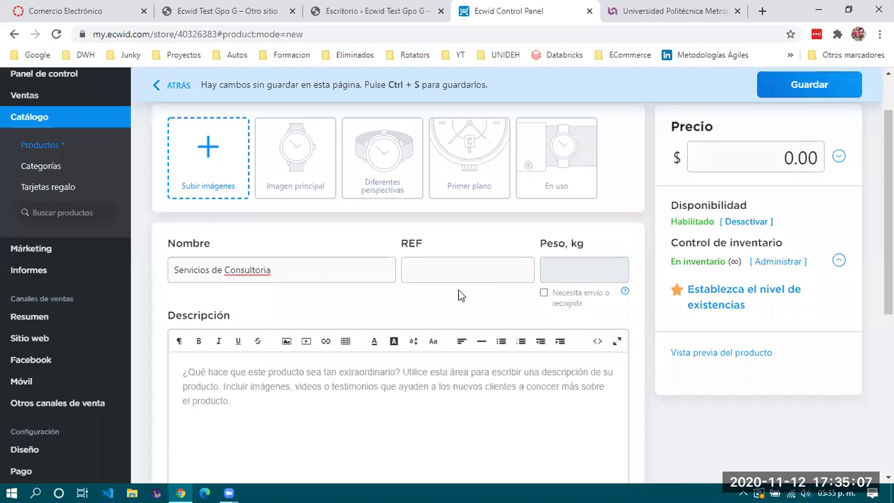
Set the product's price to $500 and enter "Servicios de Consultoria" as its description
click(771, 154)
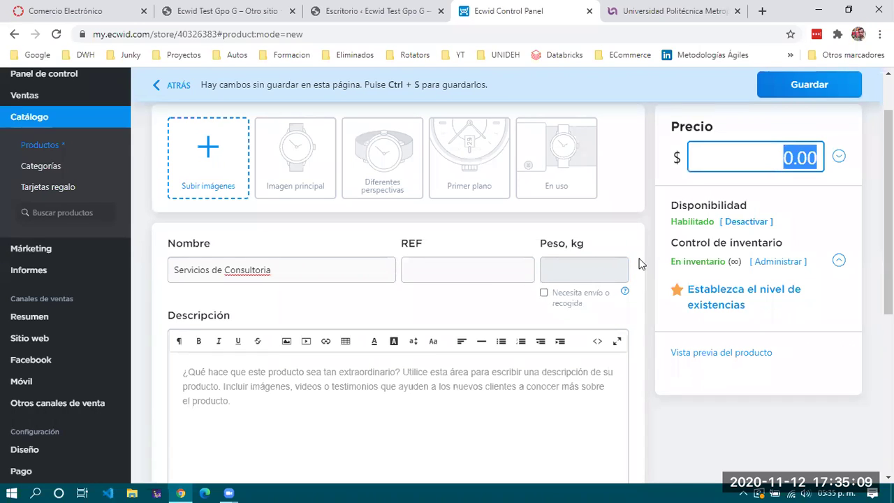
text(500)
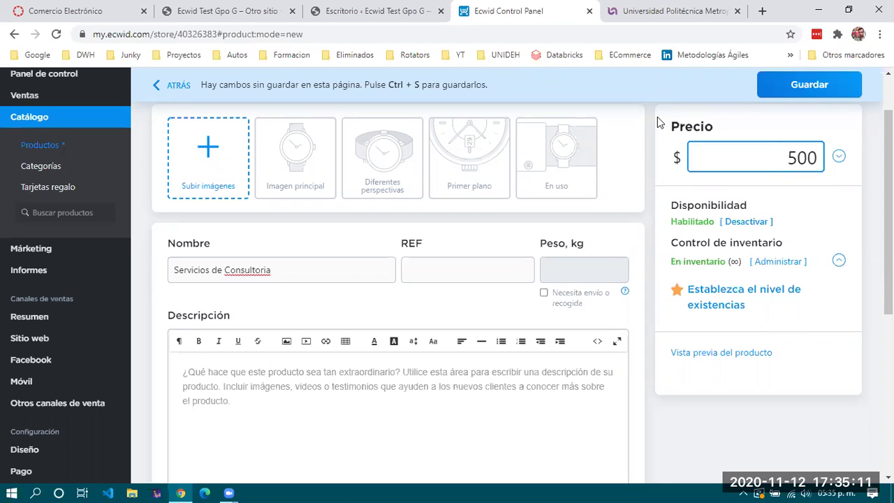
click(315, 373)
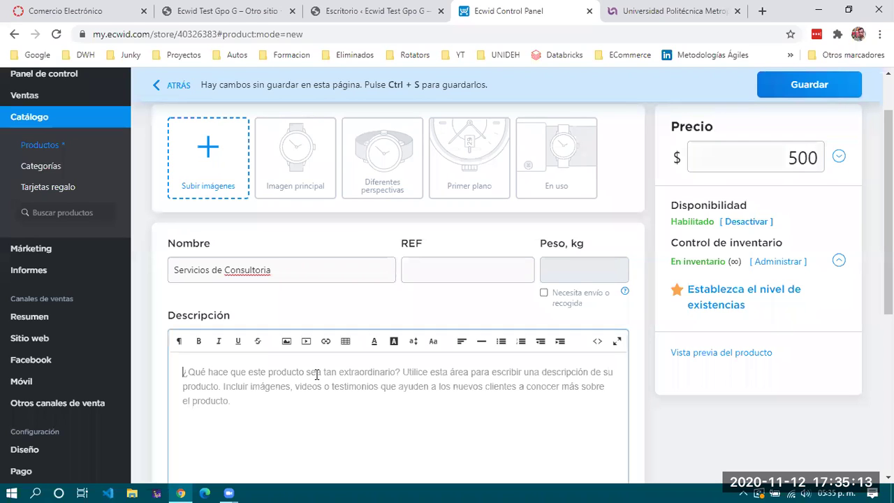
text(Servicio)
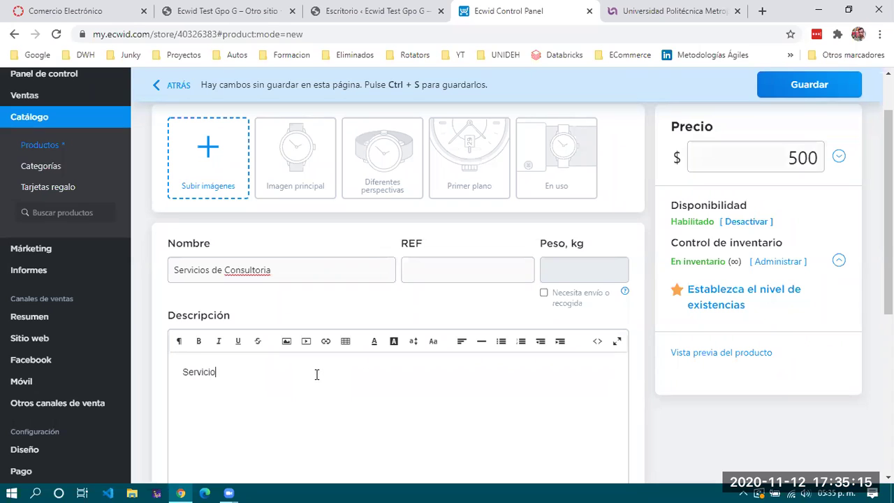
text(s de Consultoria)
Correct the spelling in the product name so it reads "Servicios de Consultoría"
scroll(318, 376, down, 2)
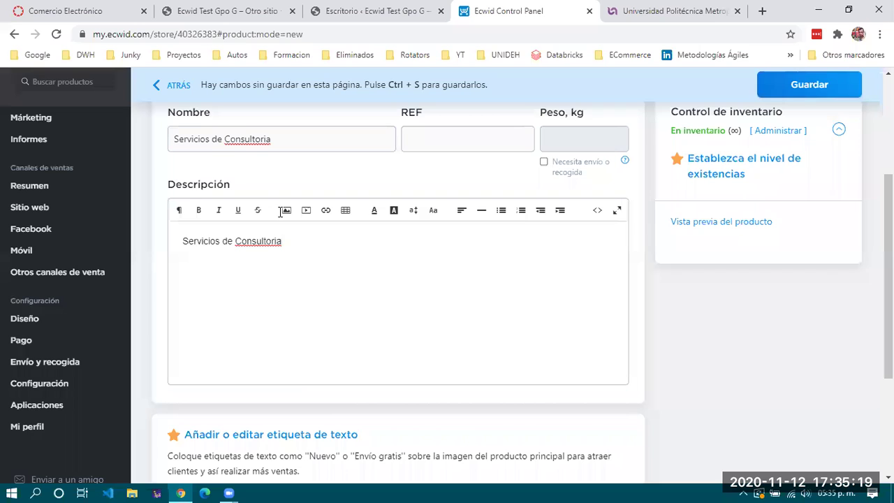
right_click(246, 139)
click(282, 149)
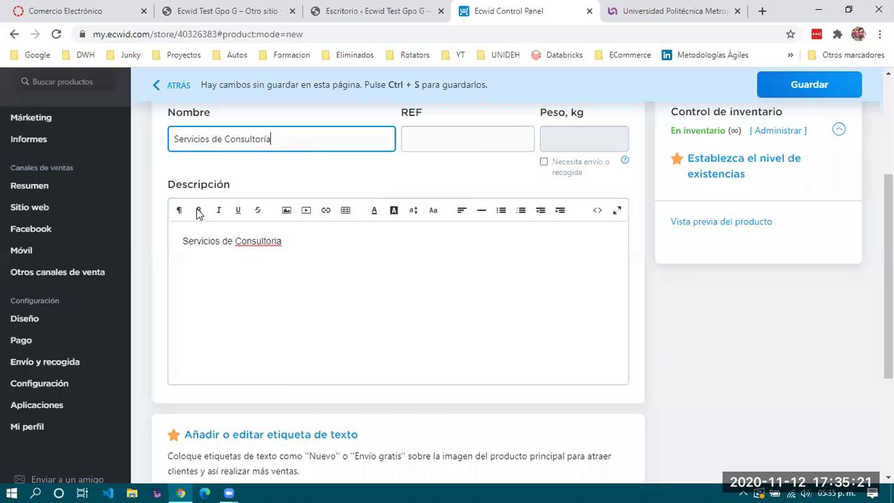
Correct the spelling in the product description so it reads "Servicios de Consultoría" and save the new product
right_click(255, 253)
click(284, 260)
scroll(276, 277, down, 3)
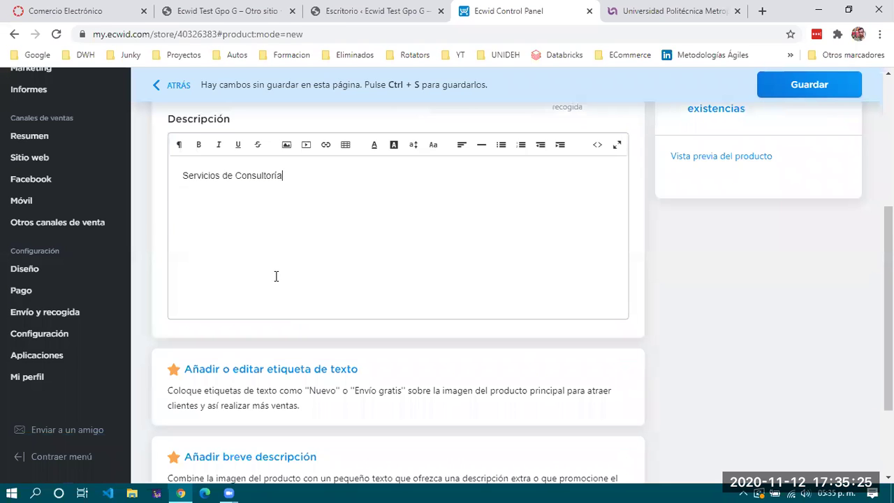
scroll(276, 276, up, 4)
scroll(276, 277, up, 1)
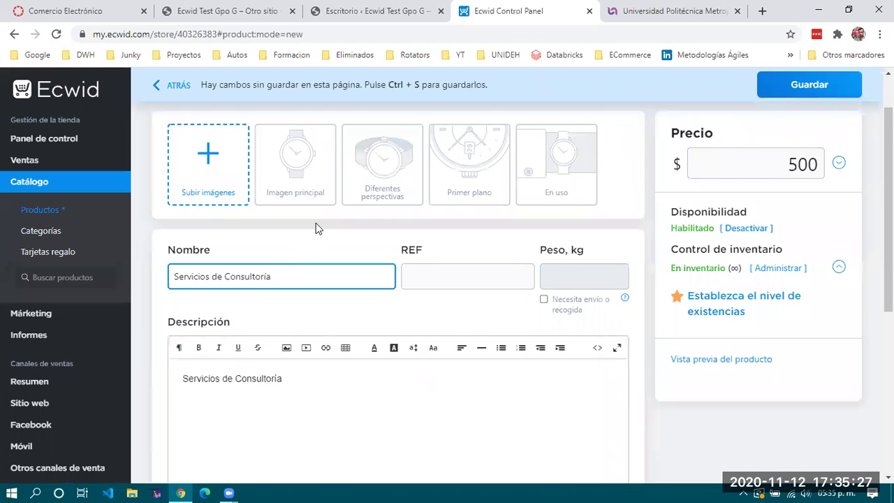
scroll(315, 223, up, 1)
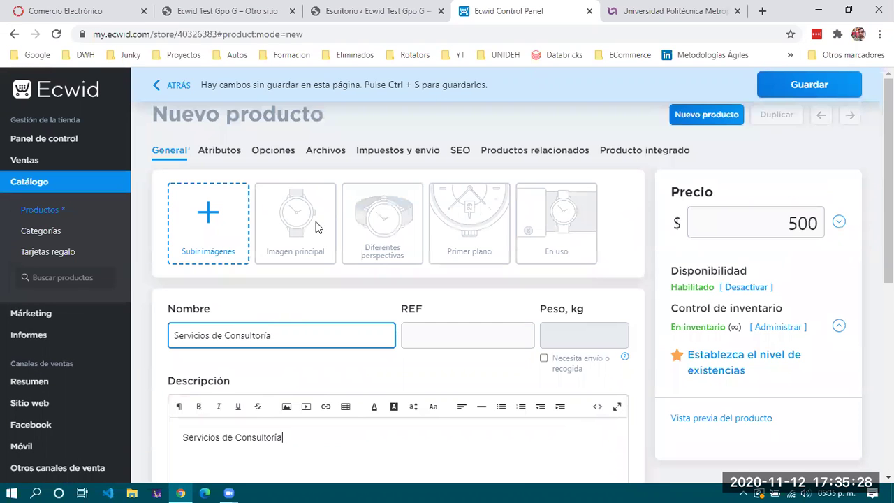
click(796, 92)
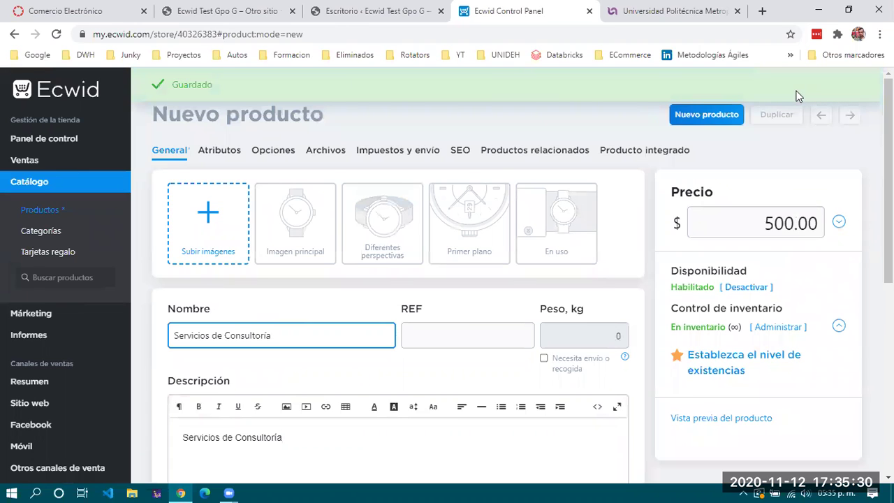
Open the product's attributes and review the table of attributes and their value fields
click(223, 153)
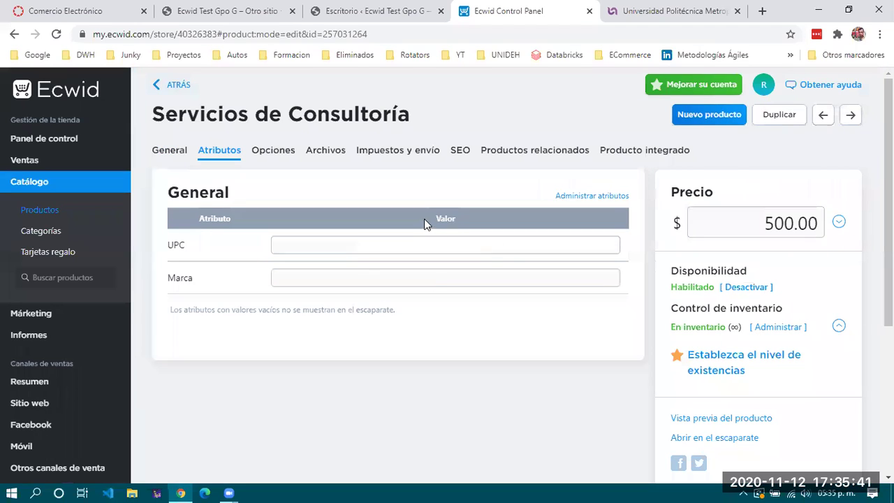
double_click(446, 220)
click(469, 214)
Add a new blank option to the product in its options section
click(264, 152)
scroll(426, 264, down, 5)
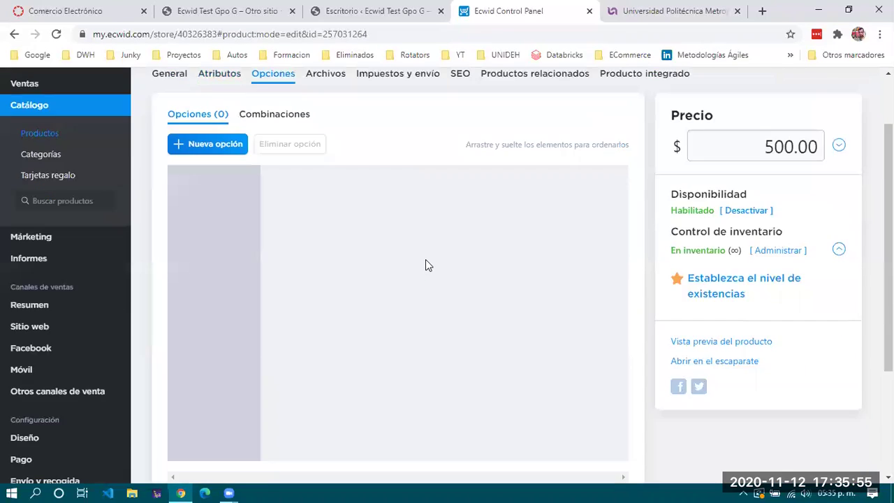
scroll(429, 263, up, 5)
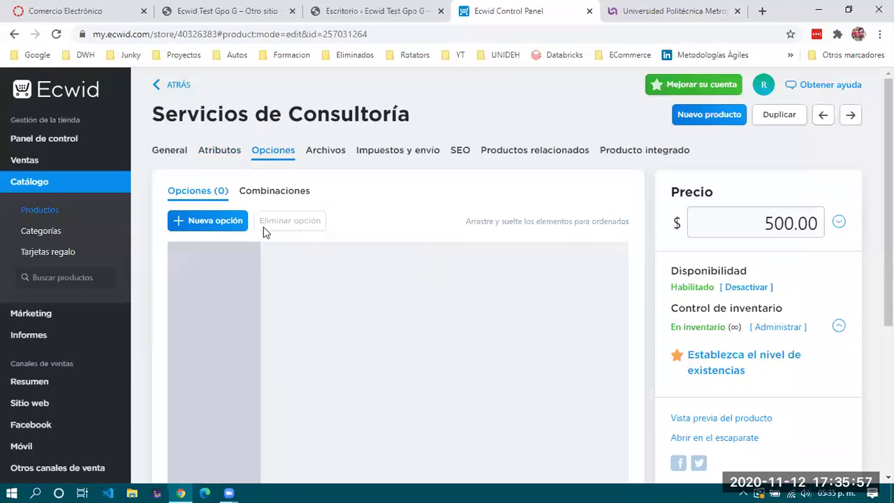
click(199, 220)
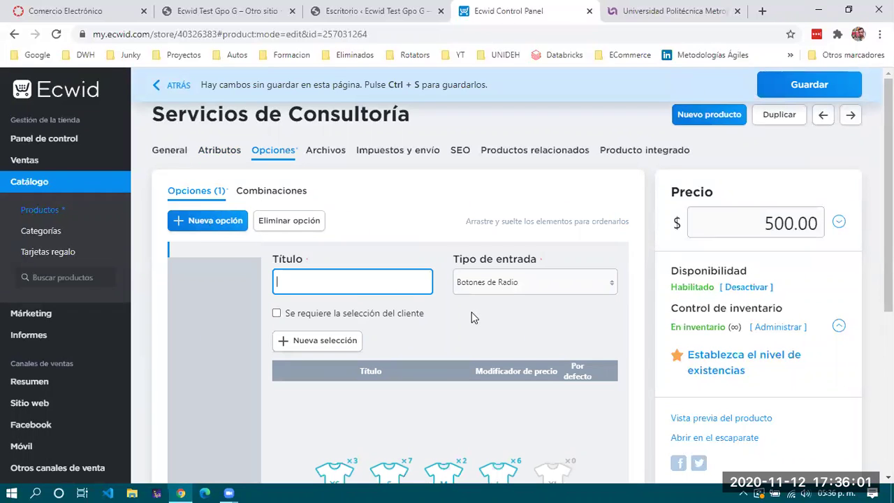
Examine the blank option's title, input type, selection and product variant settings, and delete that option
scroll(475, 316, down, 1)
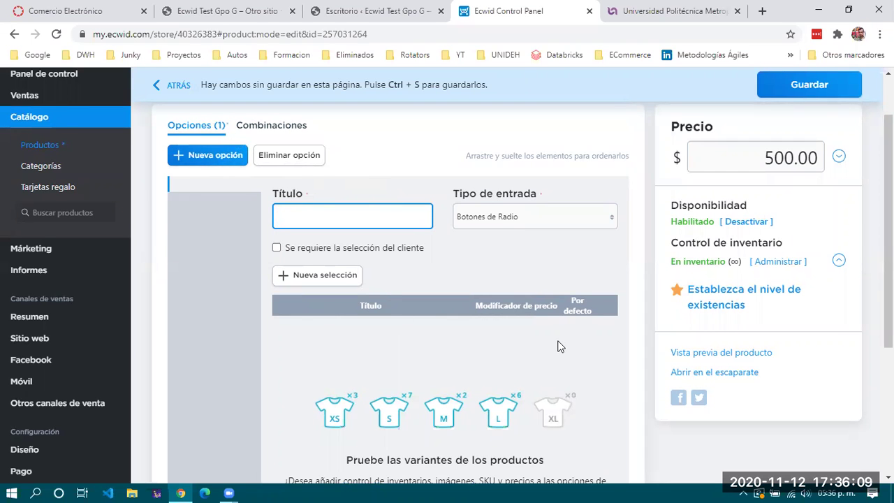
scroll(559, 348, down, 3)
scroll(559, 347, up, 2)
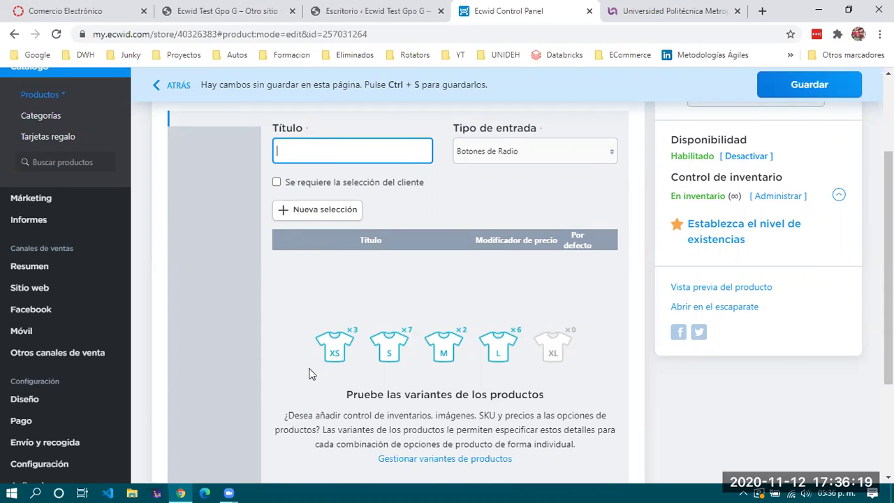
scroll(311, 374, up, 1)
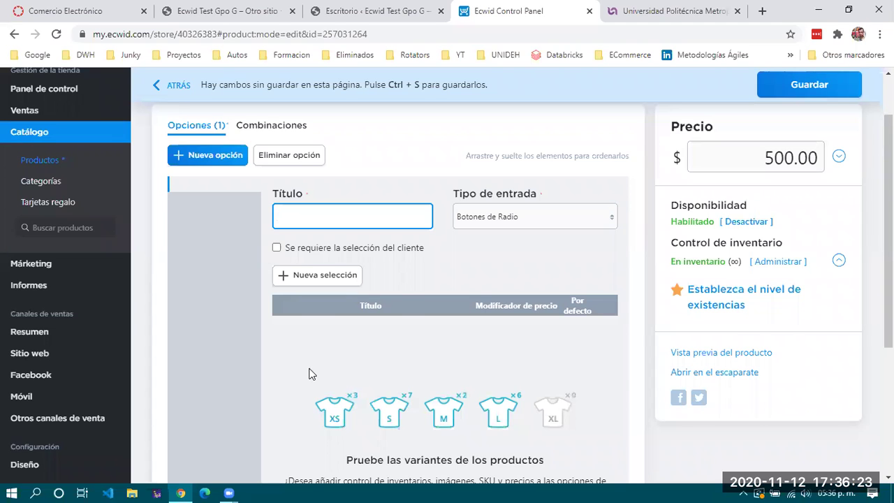
scroll(312, 374, up, 1)
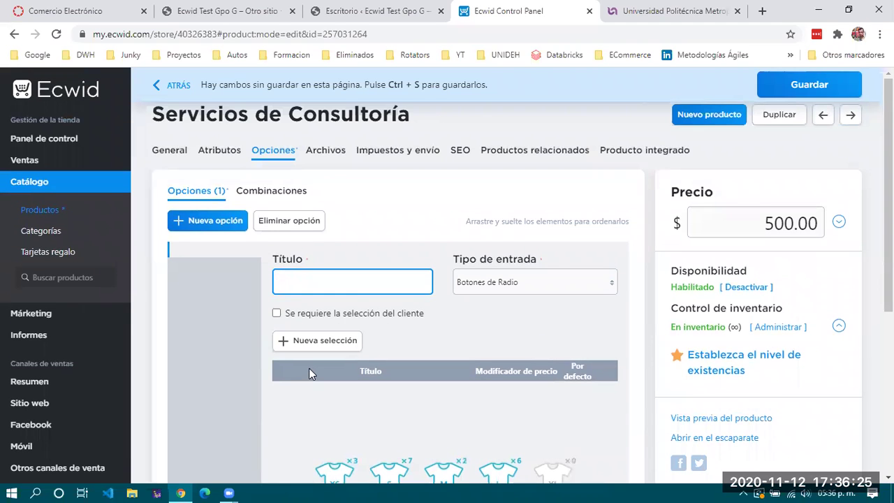
scroll(310, 372, down, 1)
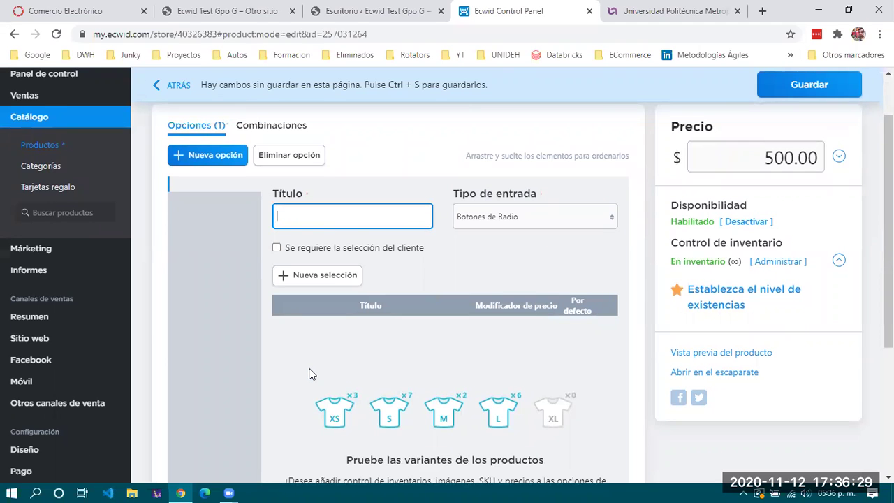
scroll(312, 375, down, 2)
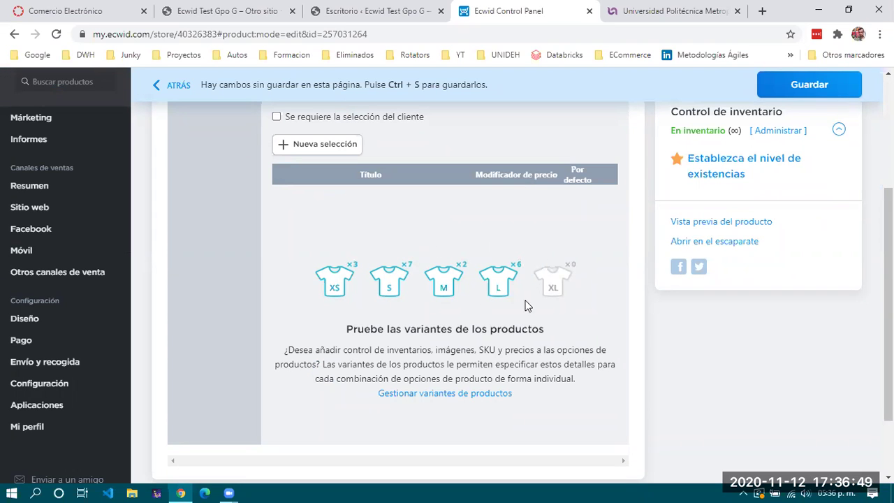
scroll(545, 295, up, 3)
click(331, 155)
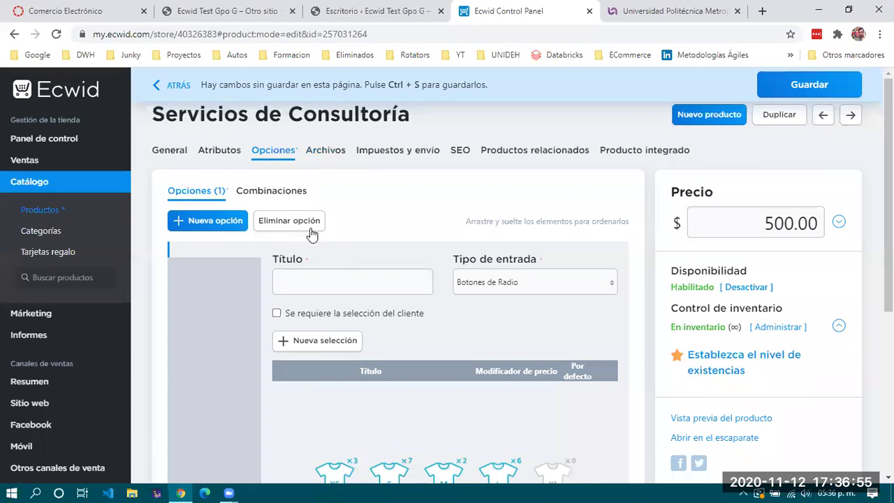
scroll(312, 235, down, 4)
scroll(258, 227, up, 4)
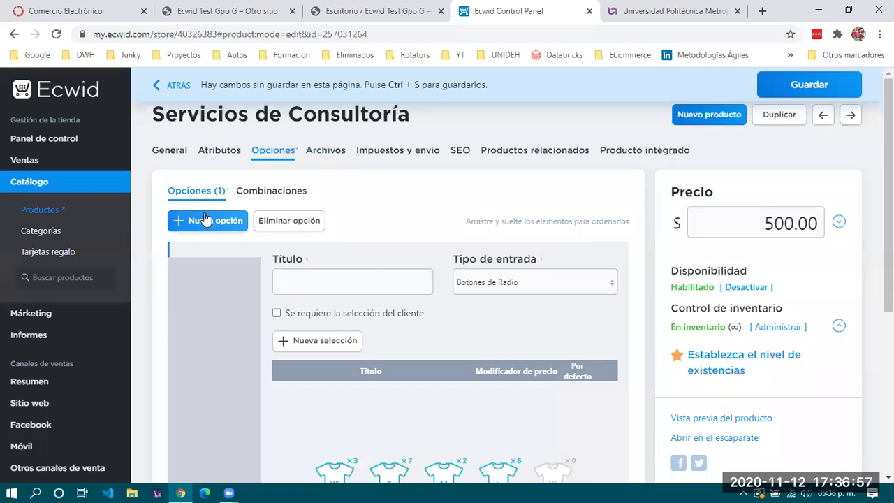
click(314, 224)
Open the product's files section and read the information on selling digital goods and which plan it requires
click(322, 154)
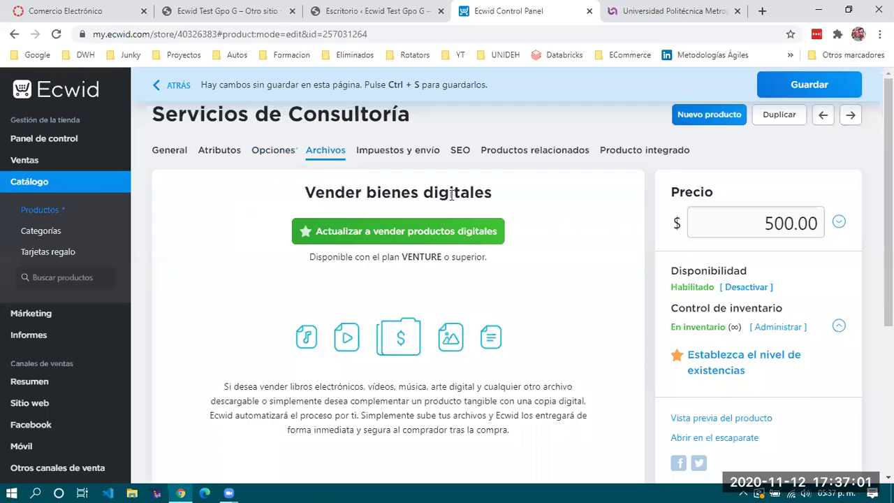
drag(287, 203, 526, 201)
click(526, 201)
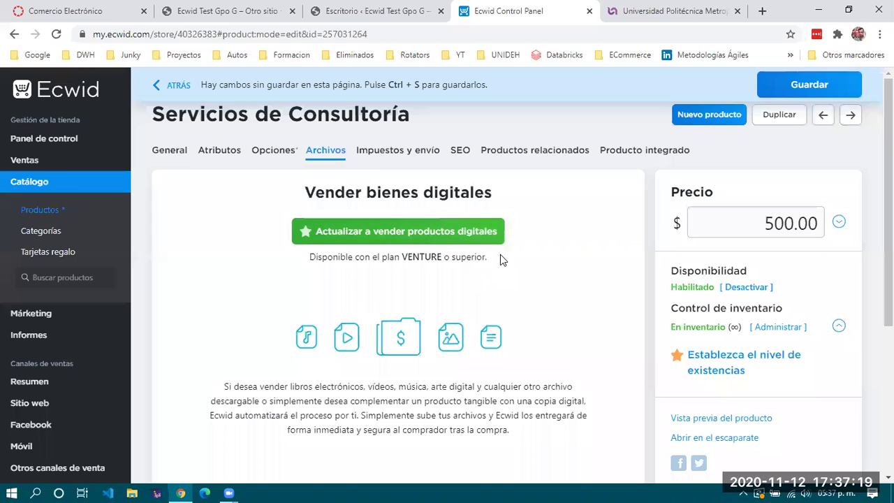
drag(501, 254, 320, 260)
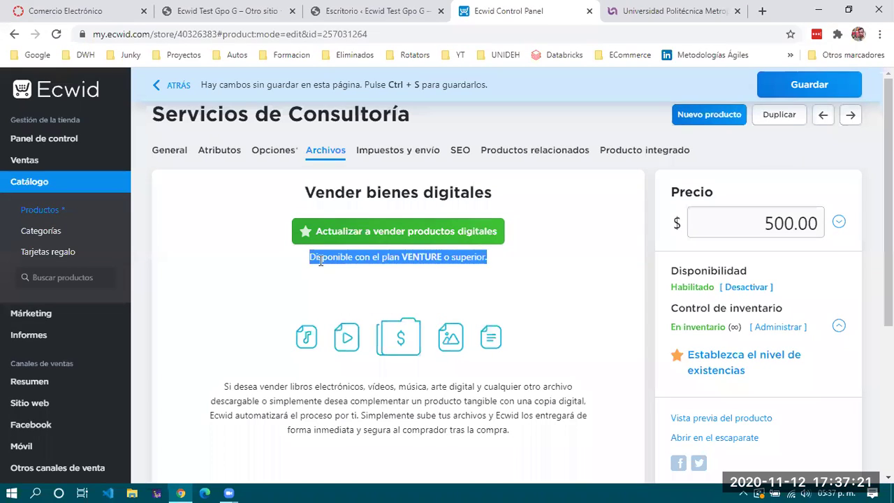
click(320, 260)
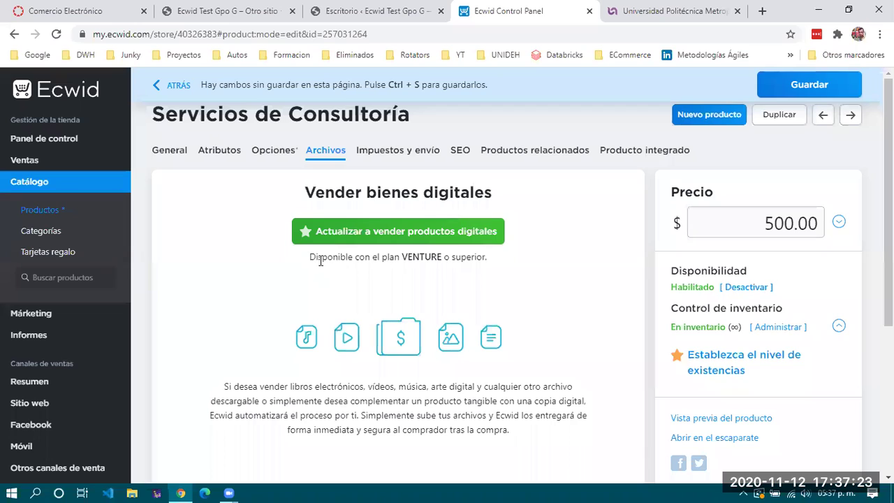
drag(327, 259, 503, 260)
click(505, 264)
drag(305, 194, 517, 193)
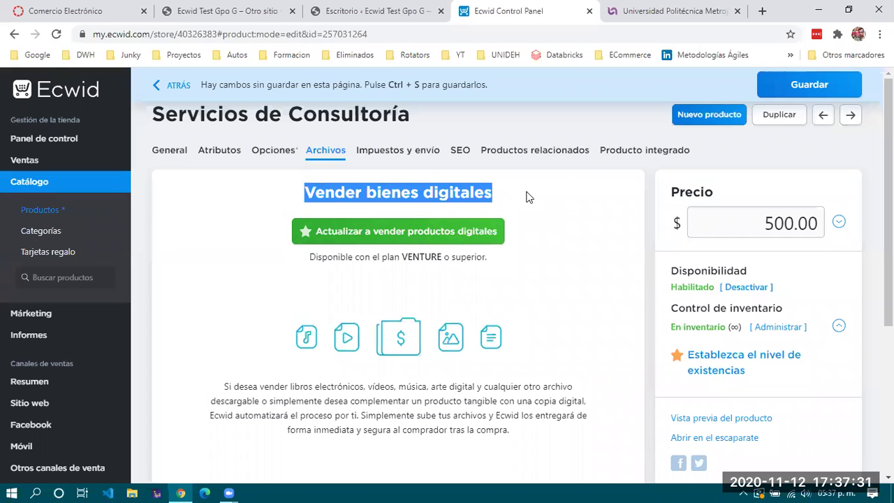
click(530, 193)
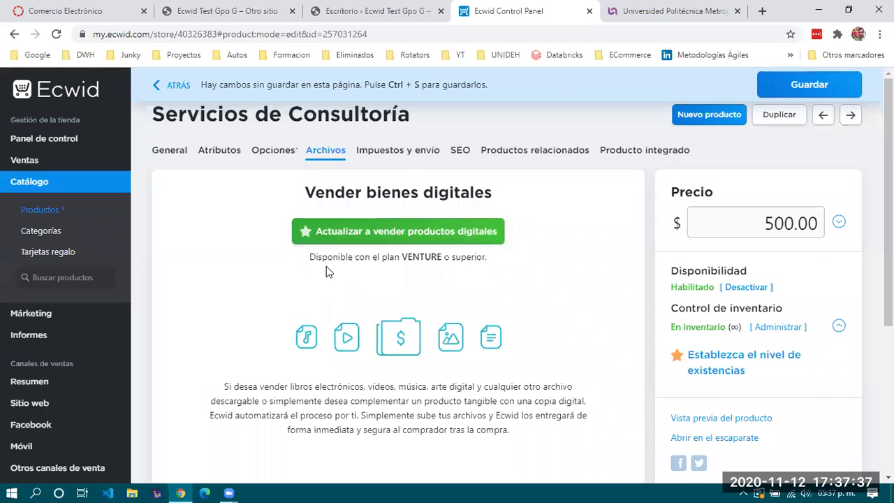
drag(403, 259, 444, 258)
click(416, 268)
click(450, 258)
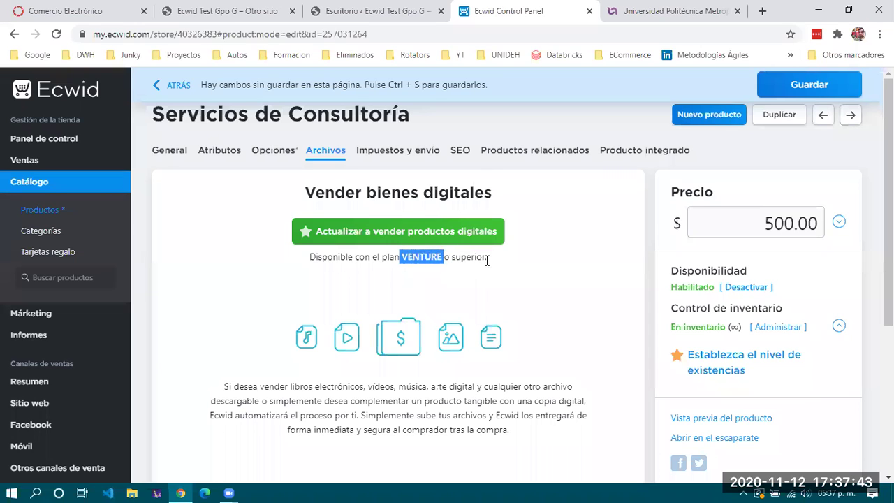
click(508, 262)
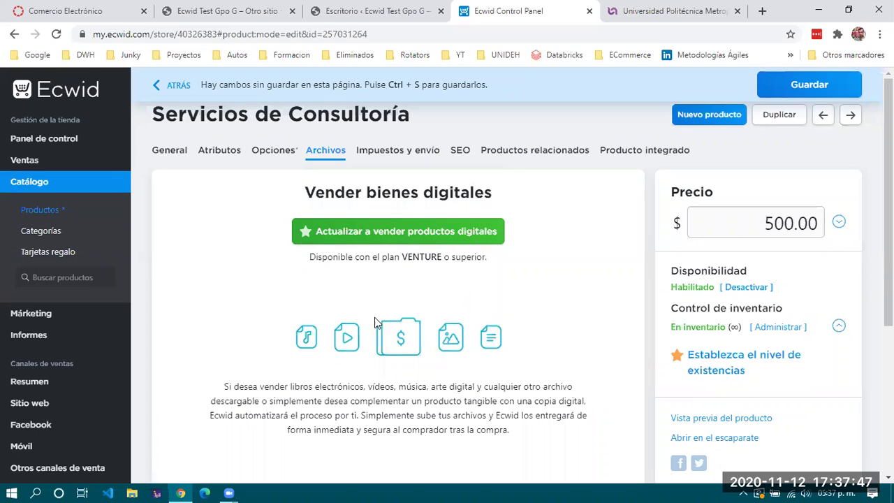
drag(314, 193, 524, 199)
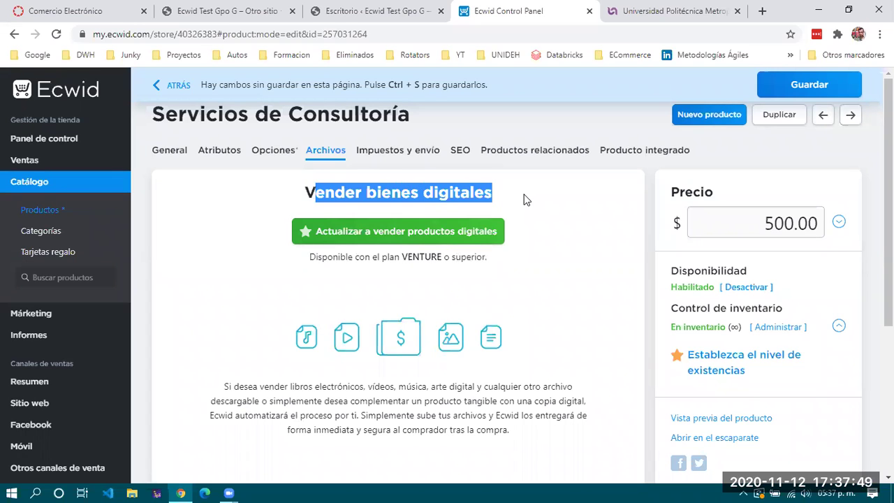
click(526, 200)
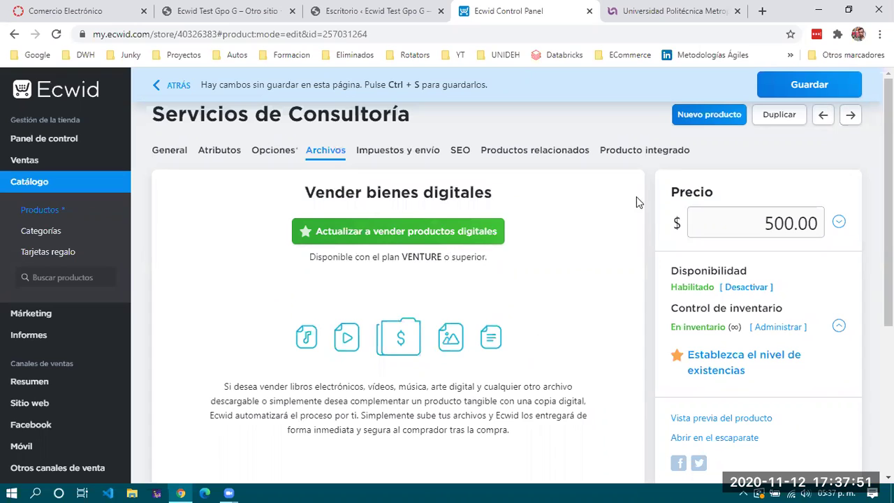
Enable "Este producto necesita envío o recogida" in the product's tax and shipping settings
click(404, 154)
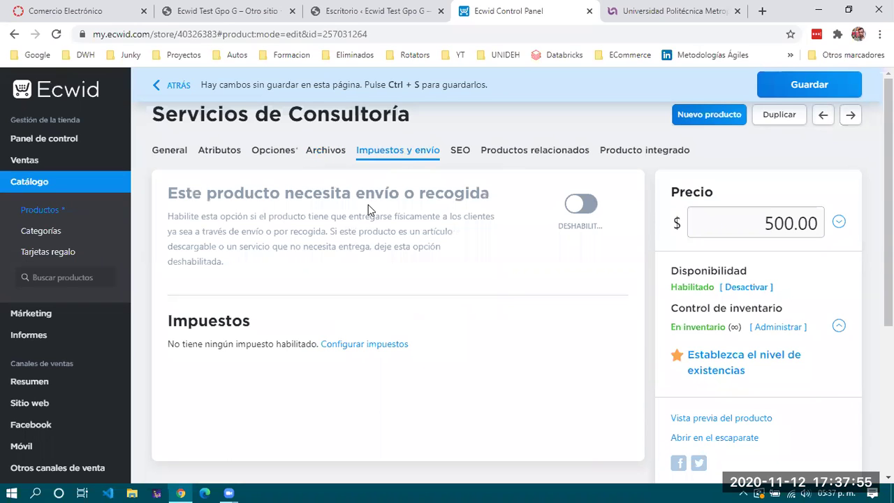
click(580, 204)
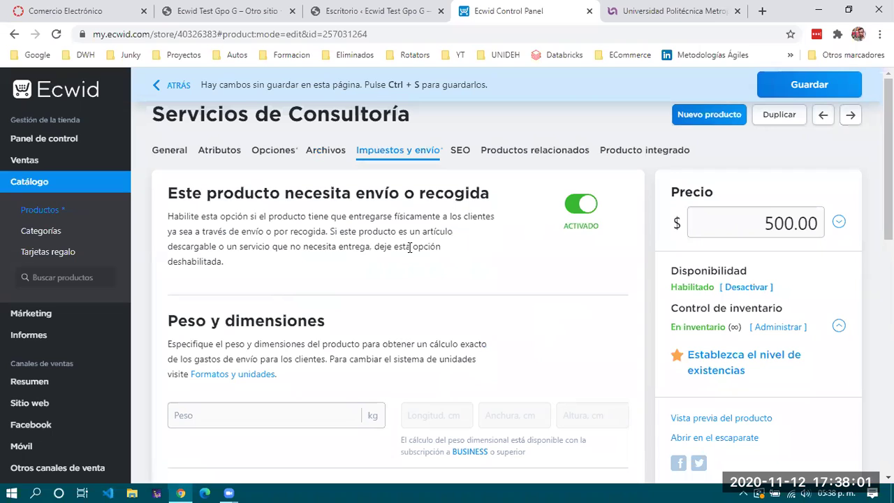
Examine the product's weight and dimensions fields, the available shipping rate methods and the tax section
scroll(306, 215, down, 3)
click(413, 215)
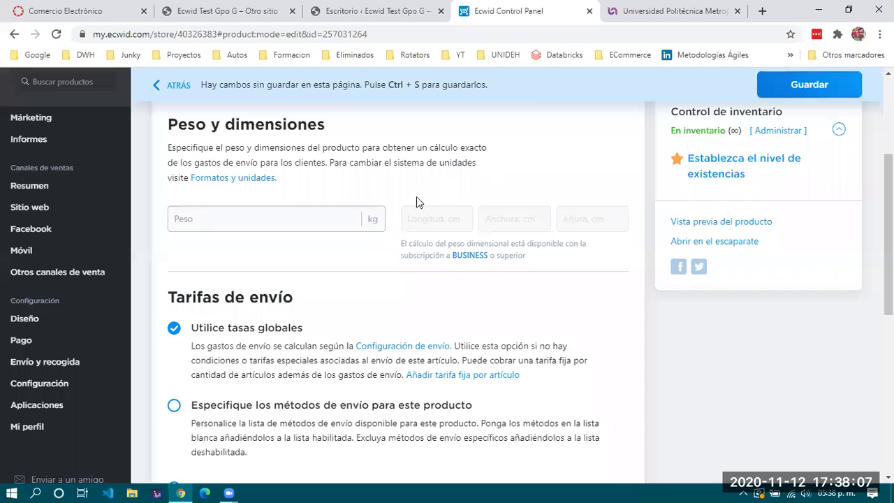
scroll(493, 239, up, 1)
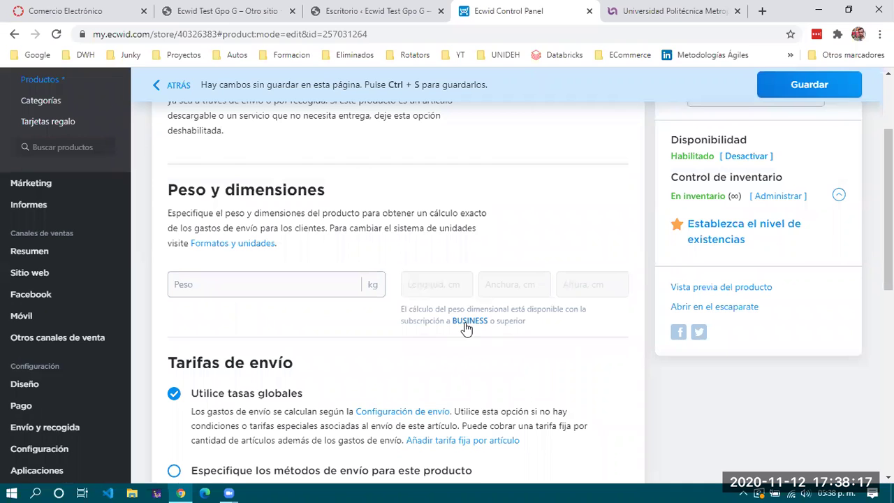
scroll(439, 221, up, 2)
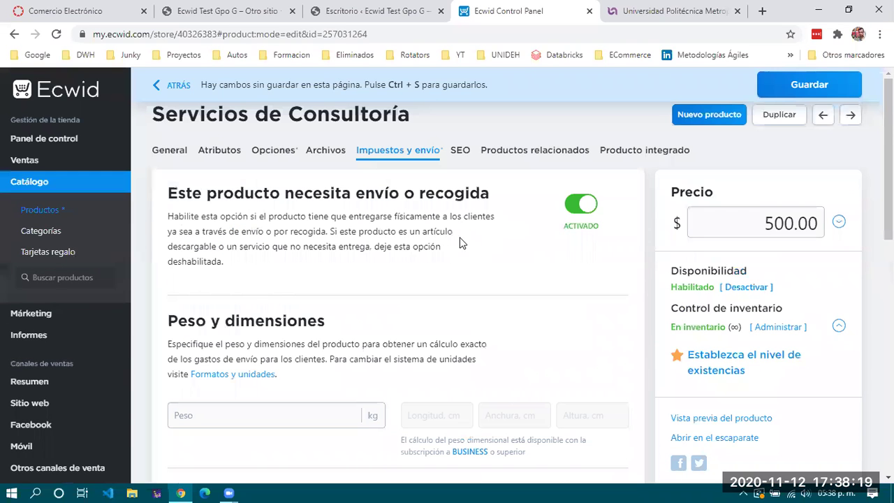
scroll(487, 301, down, 3)
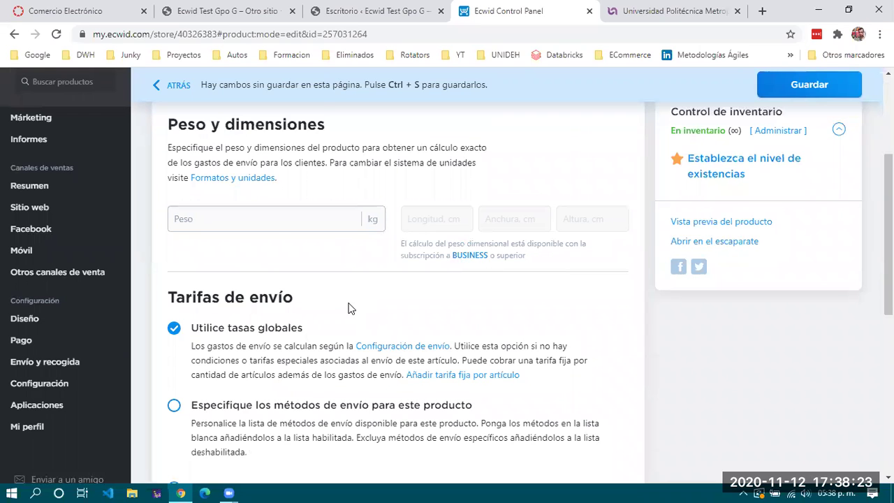
scroll(352, 306, down, 2)
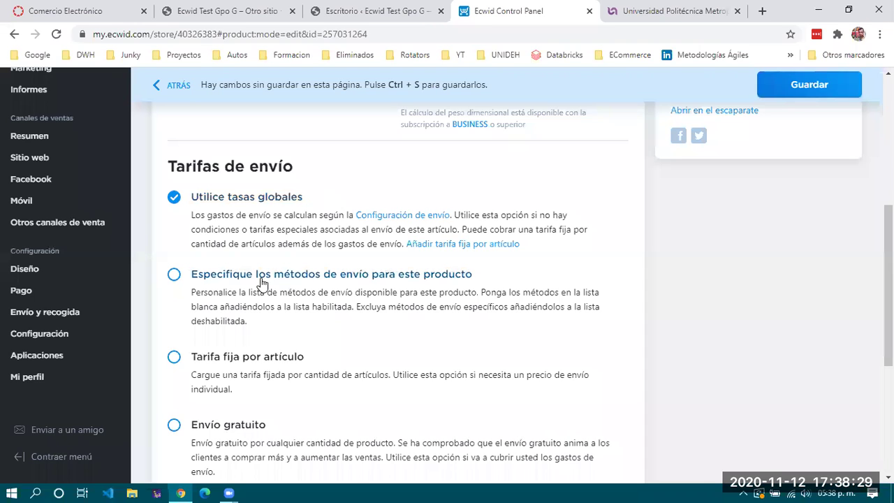
scroll(259, 285, down, 2)
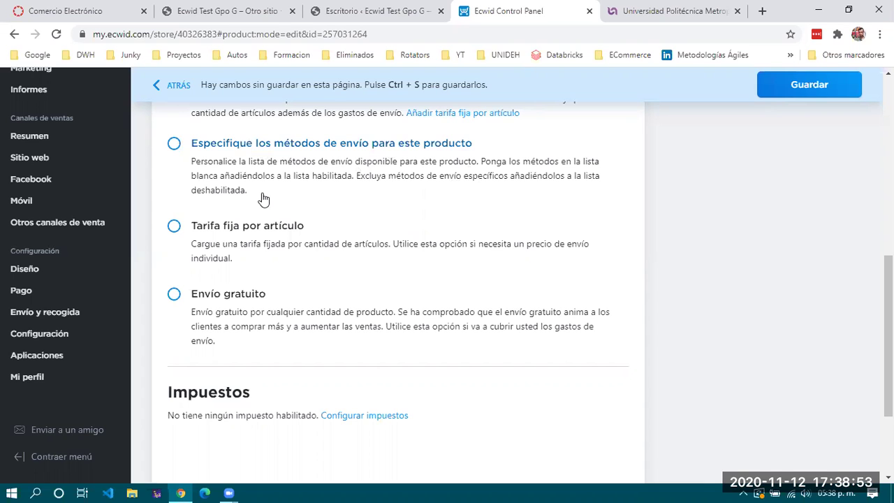
scroll(263, 199, up, 2)
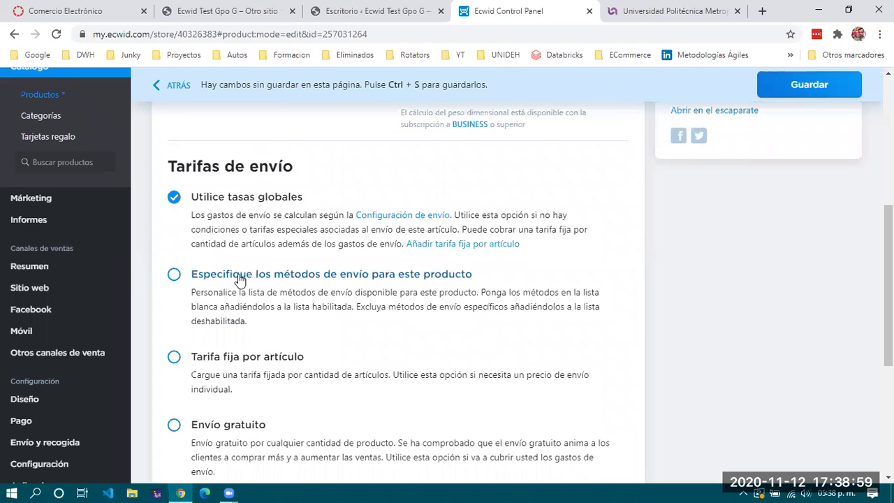
Review the product-specific method, flat rate per item and free shipping choices under "Tarifas de envío"
scroll(240, 279, down, 2)
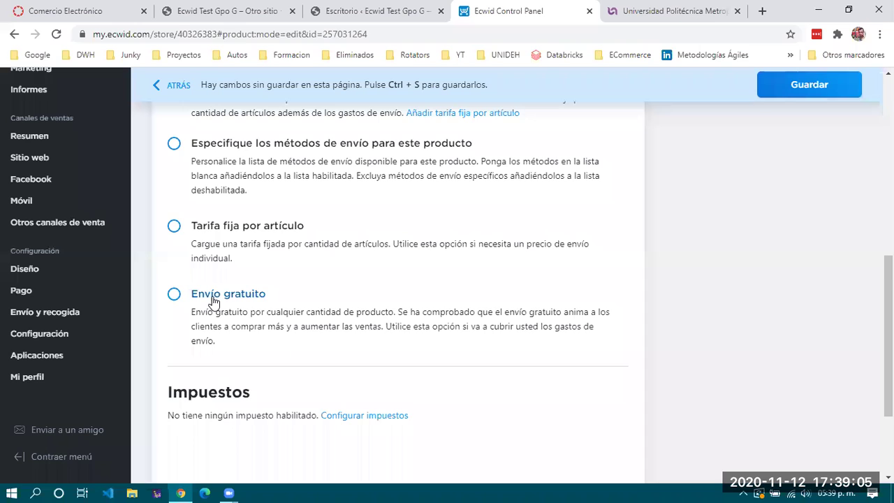
scroll(213, 302, down, 1)
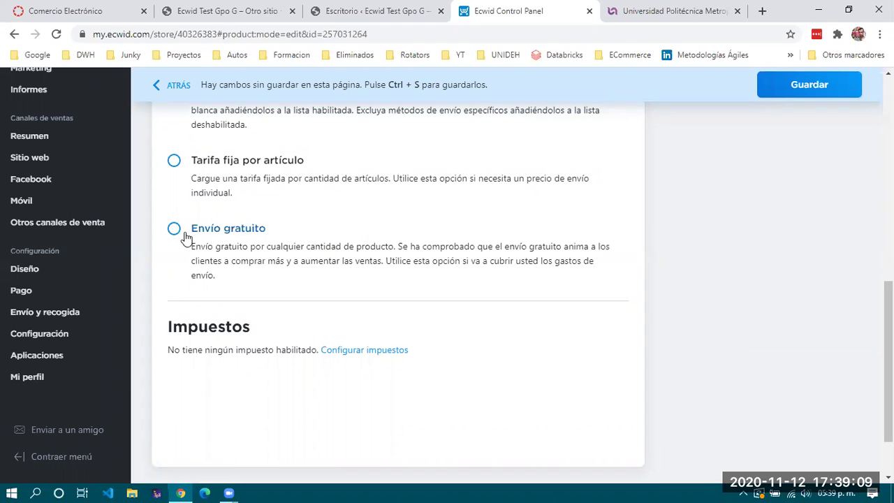
scroll(410, 279, up, 7)
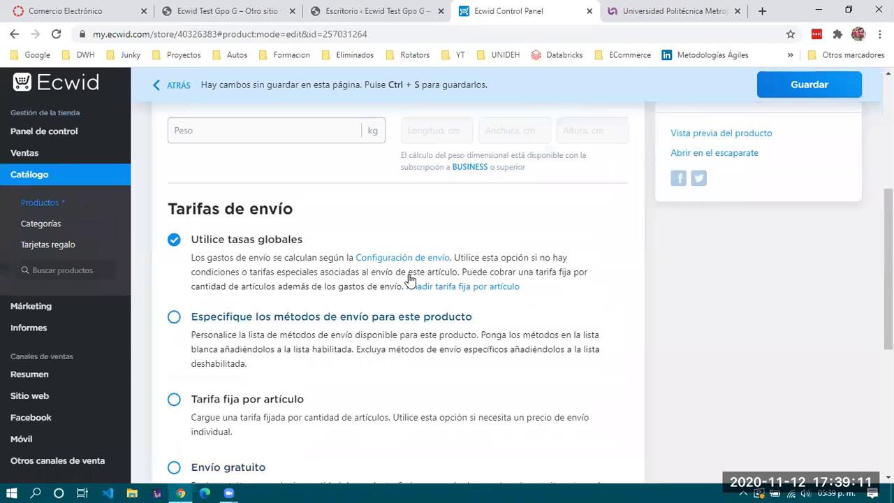
scroll(409, 280, up, 1)
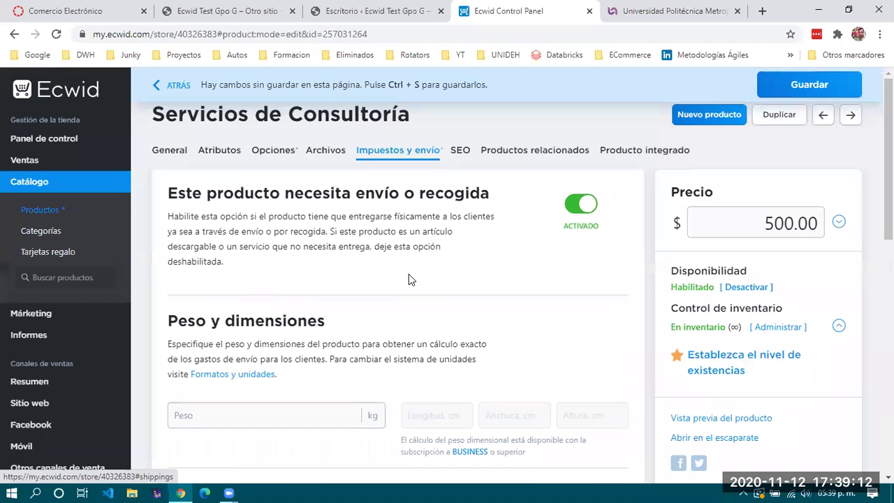
Open the product's SEO section and examine the upgrade offer and the sample search result with its product URL
click(459, 151)
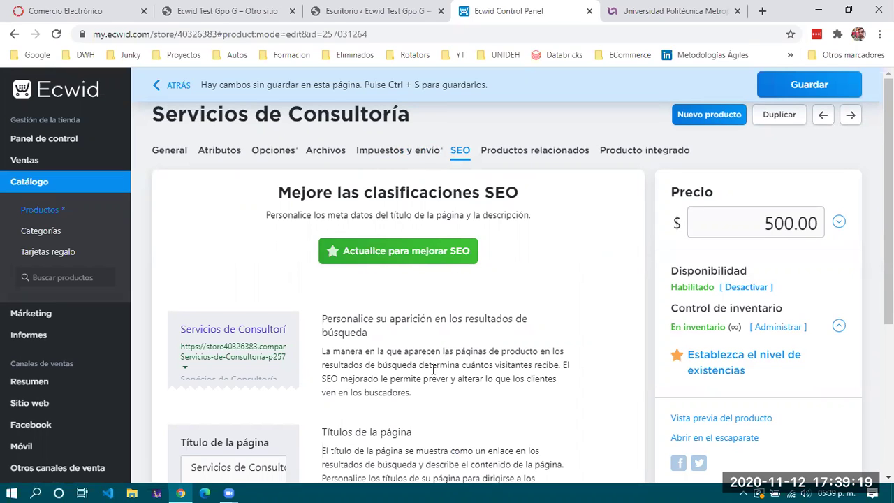
scroll(433, 368, down, 1)
scroll(433, 374, up, 1)
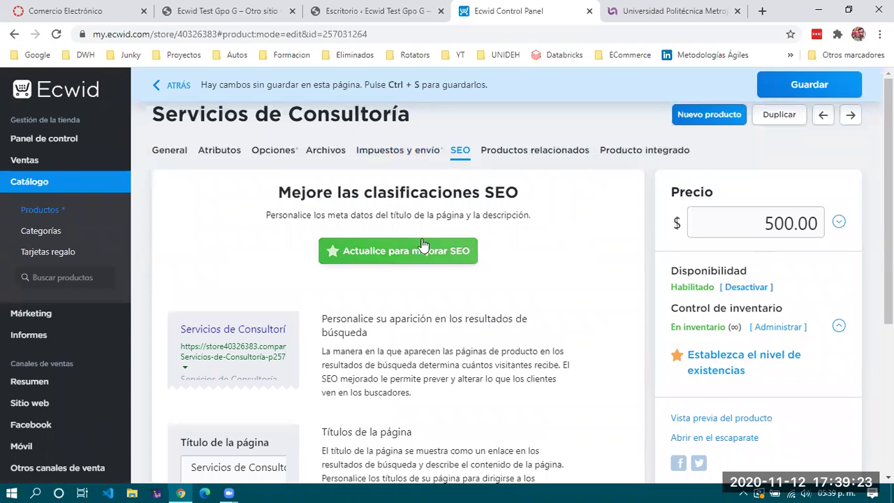
drag(411, 115, 154, 120)
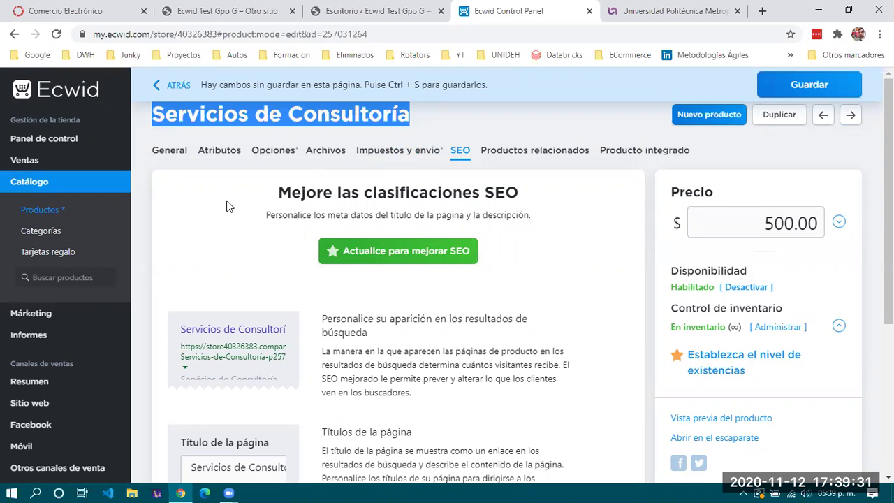
drag(92, 34, 395, 31)
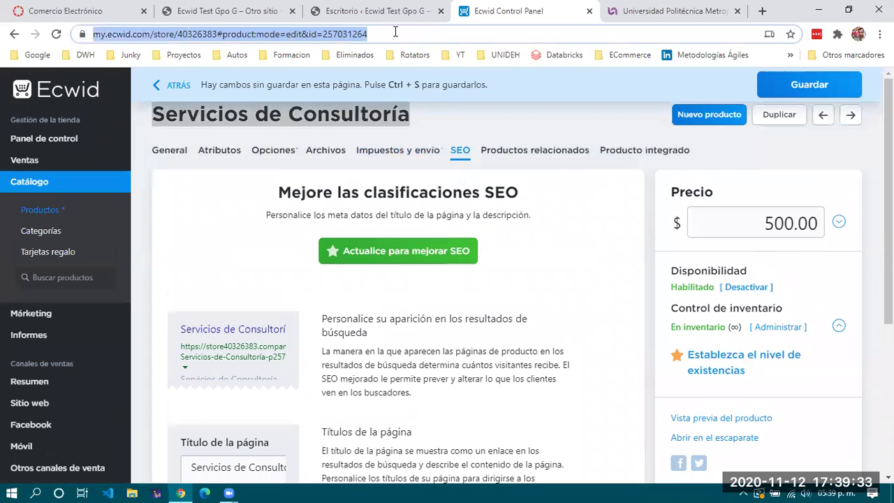
click(395, 32)
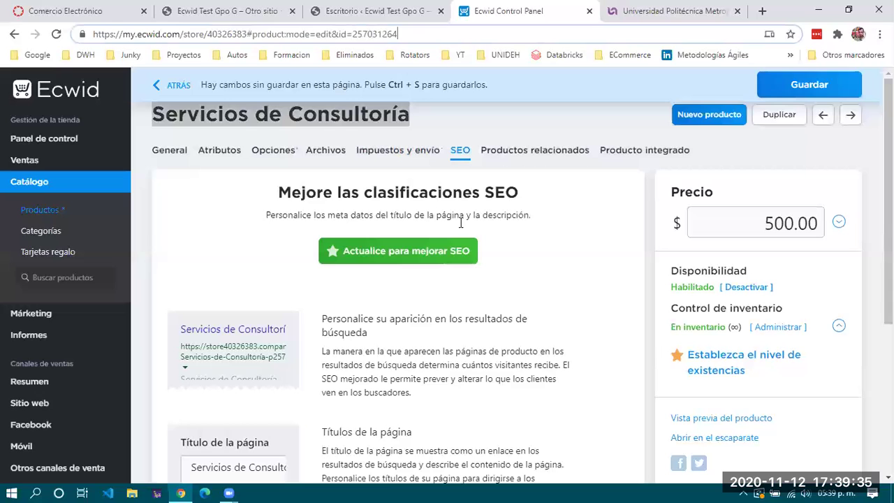
click(566, 245)
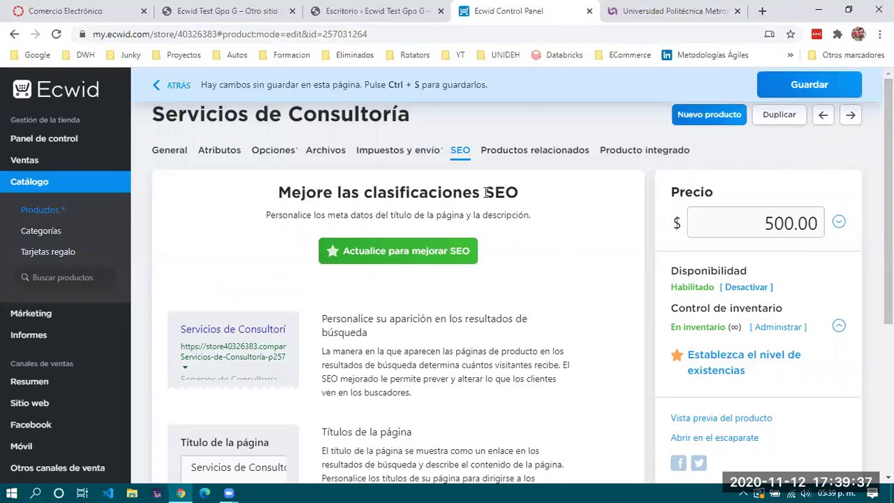
drag(486, 192, 523, 196)
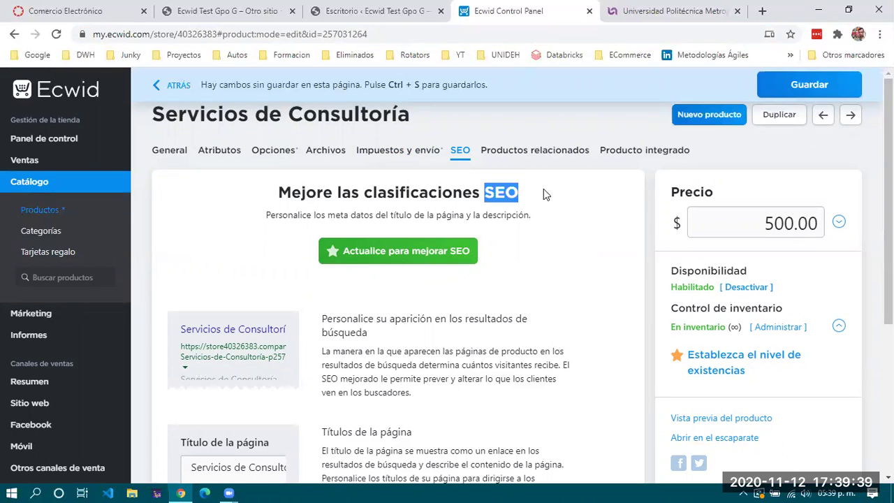
click(543, 188)
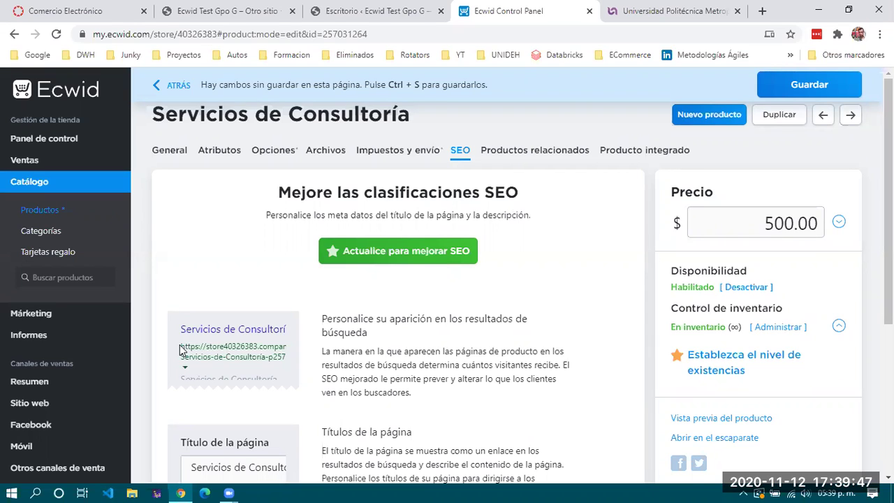
drag(180, 348, 296, 362)
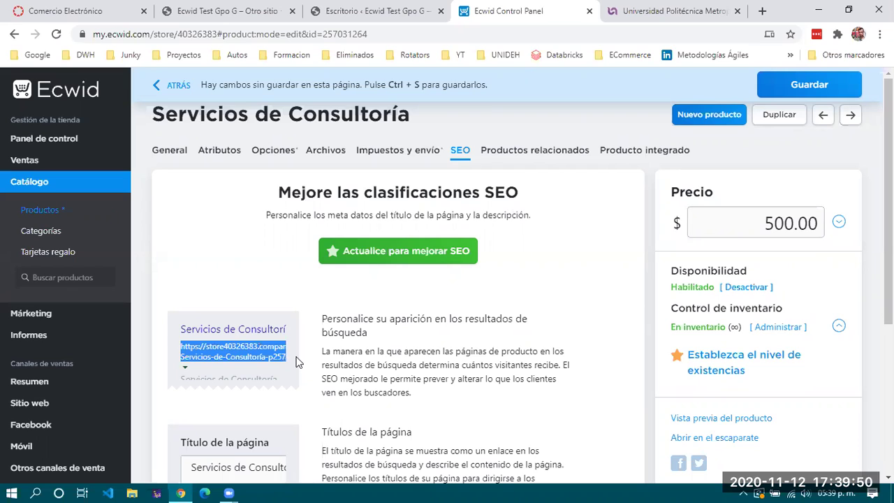
click(259, 378)
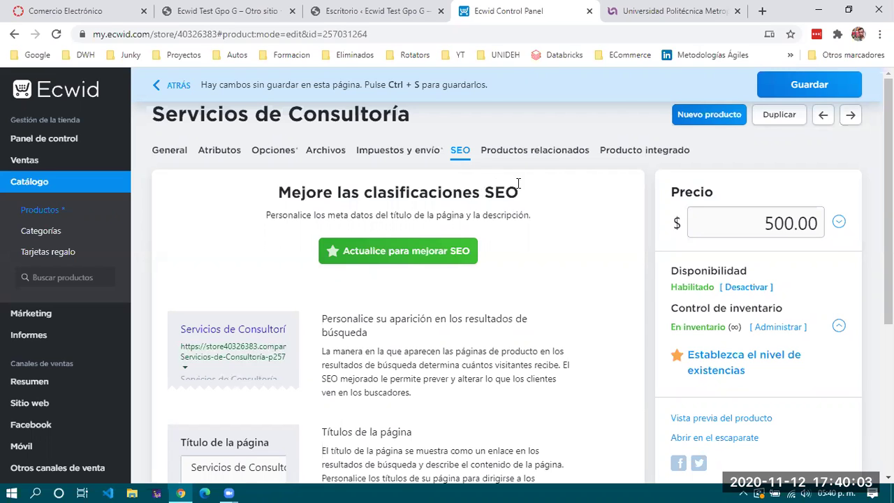
Read the explanations of the page title and meta description in the product's SEO section
scroll(487, 319, down, 5)
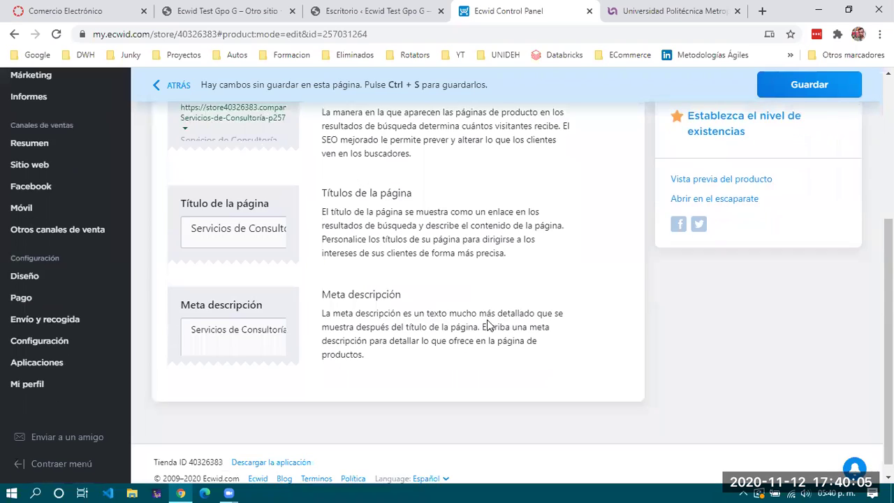
scroll(488, 326, up, 5)
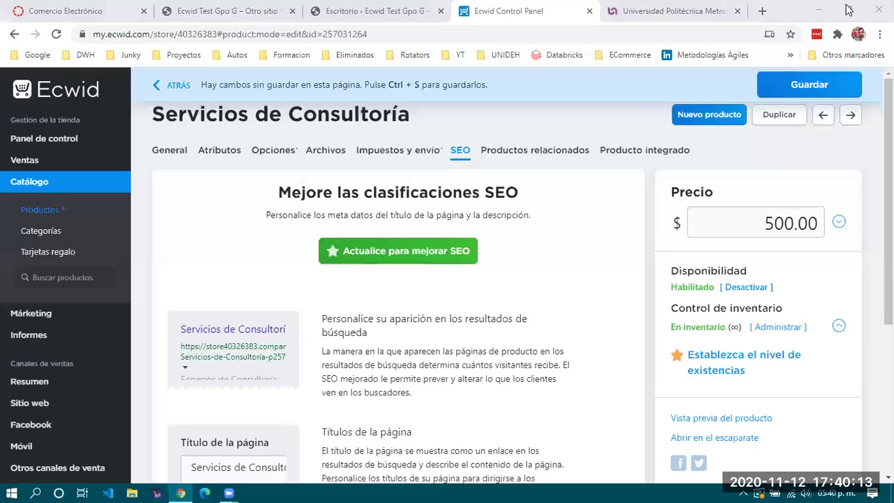
scroll(403, 302, down, 2)
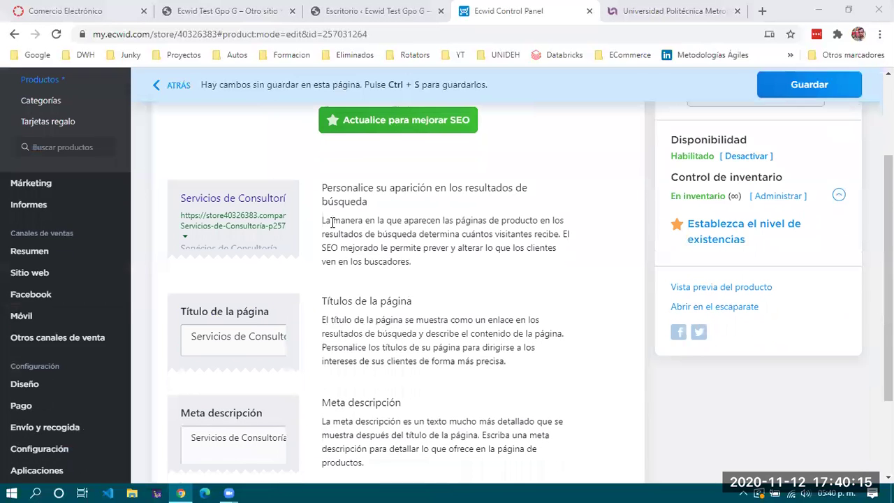
scroll(375, 332, up, 2)
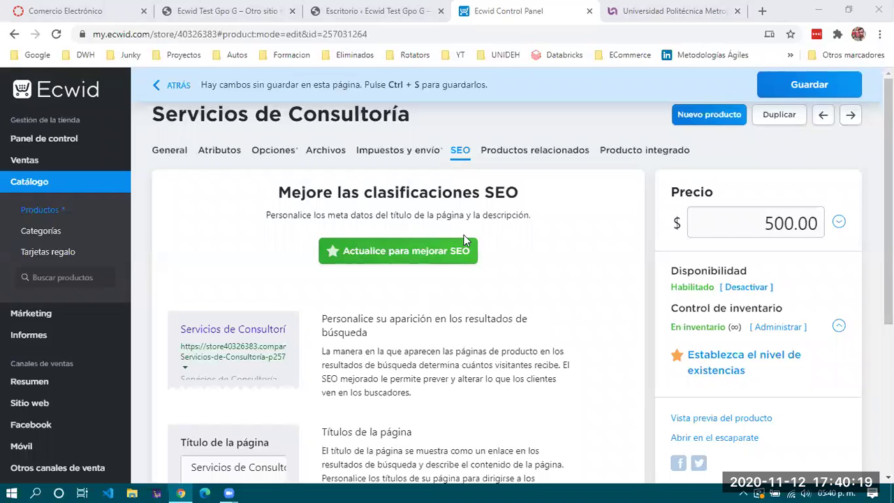
Add SAMPLE. Black Dress, SAMPLE. Black Tank and SAMPLE. Blue Flannel as related products of Servicios de Consultoría
click(542, 152)
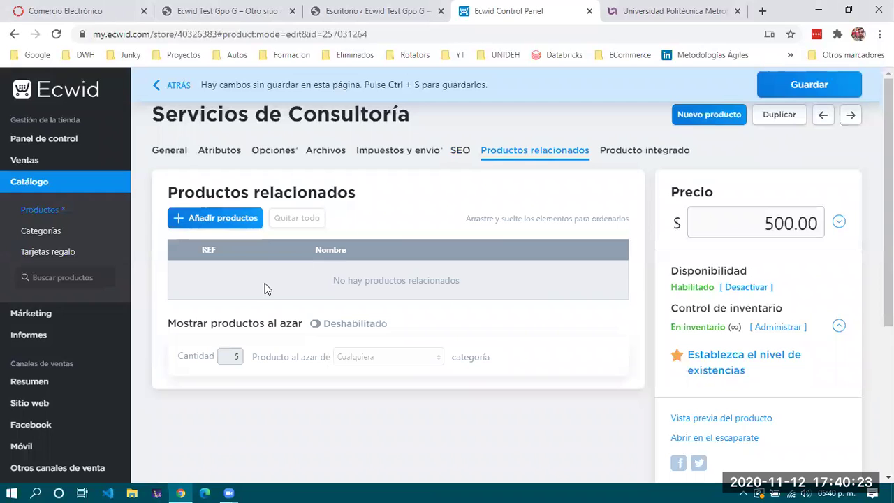
click(221, 219)
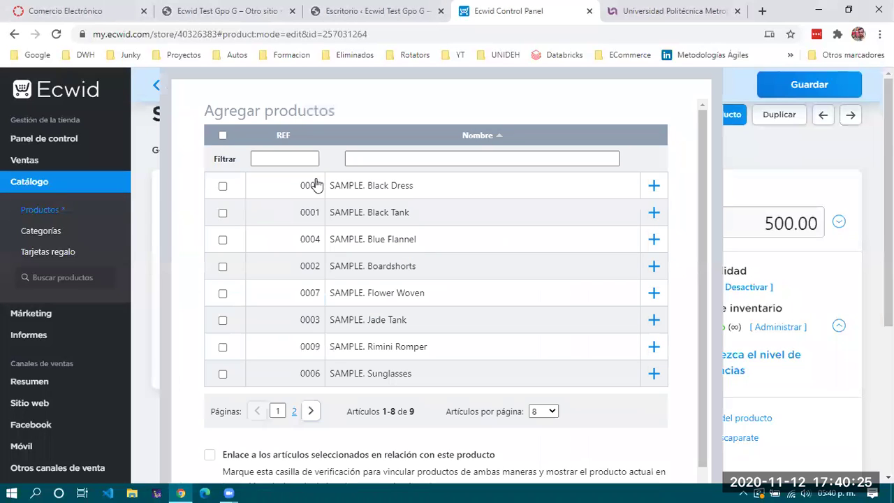
click(222, 186)
click(222, 212)
click(222, 239)
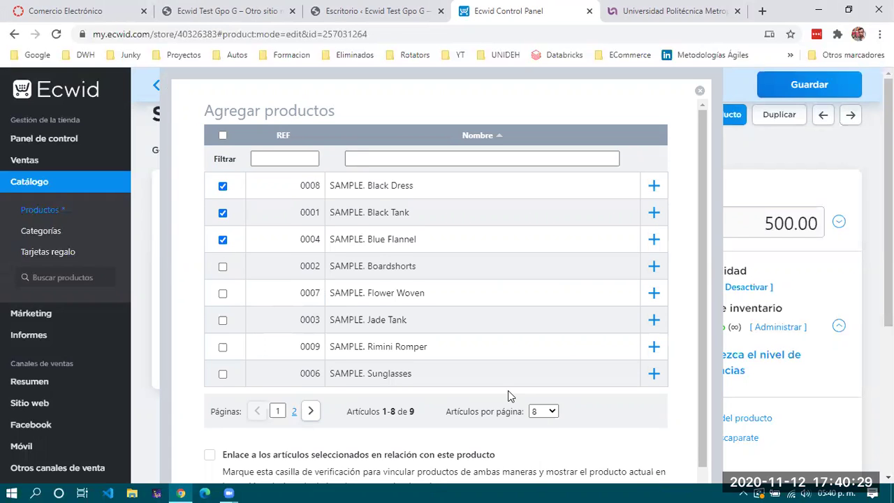
scroll(509, 395, down, 2)
click(241, 478)
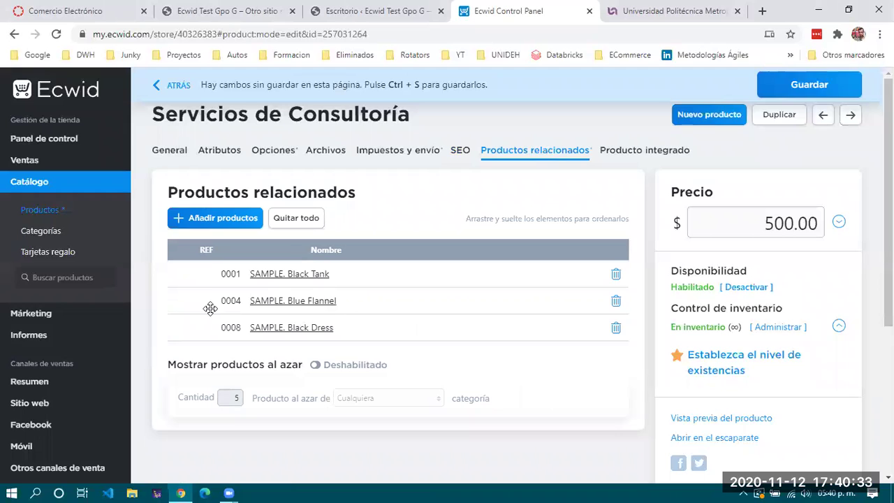
drag(179, 118, 418, 130)
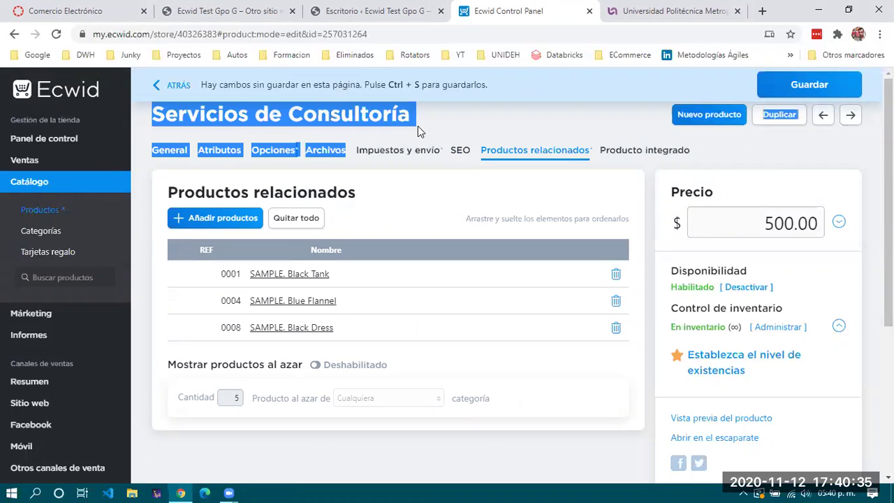
click(417, 128)
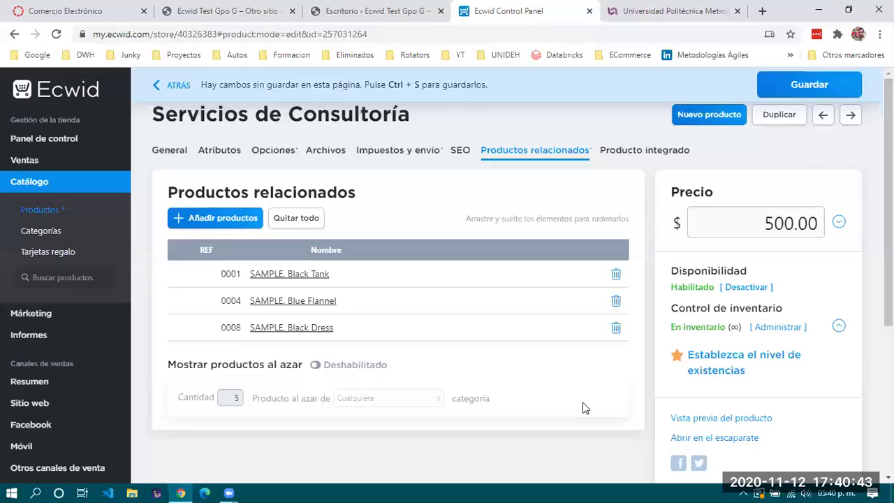
scroll(585, 408, down, 2)
scroll(585, 408, up, 2)
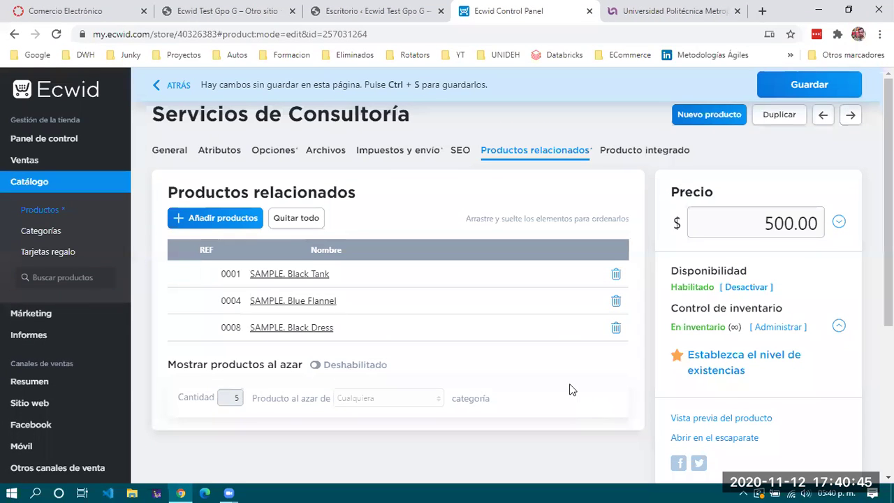
Review the product's sections from the embedded product back to the general details with its name and description
click(628, 151)
click(547, 151)
click(461, 152)
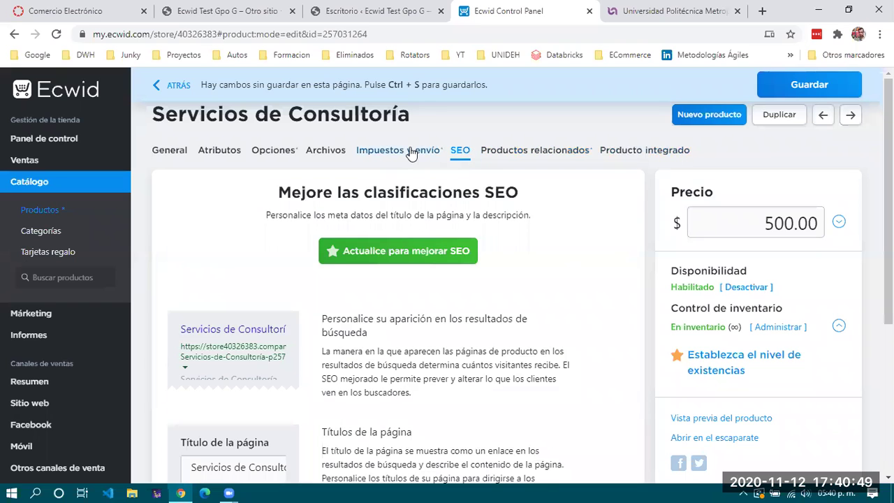
click(409, 151)
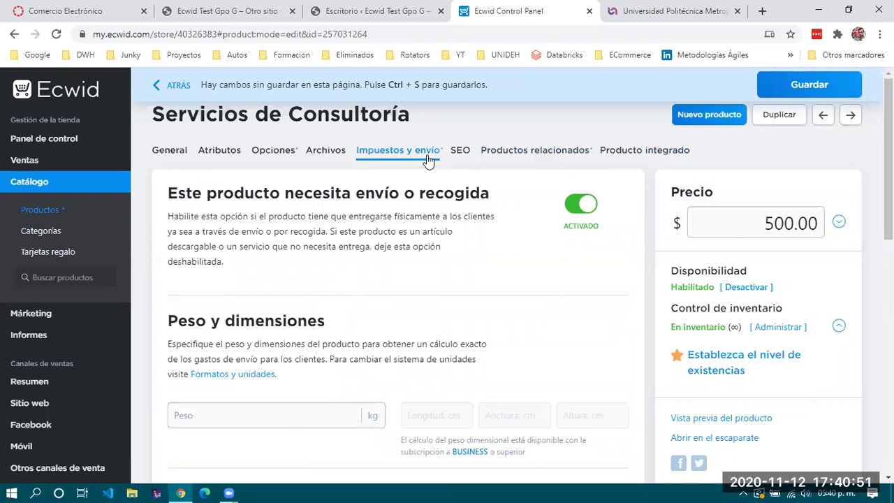
click(327, 153)
click(272, 153)
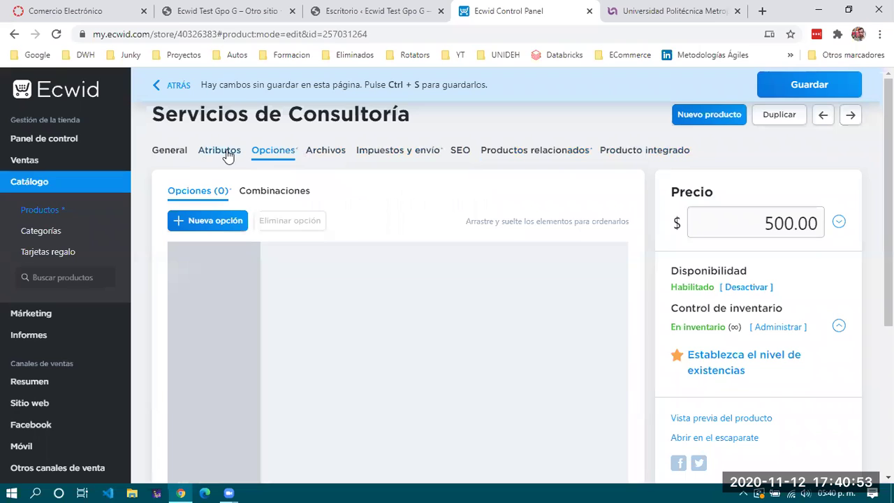
click(220, 152)
click(169, 153)
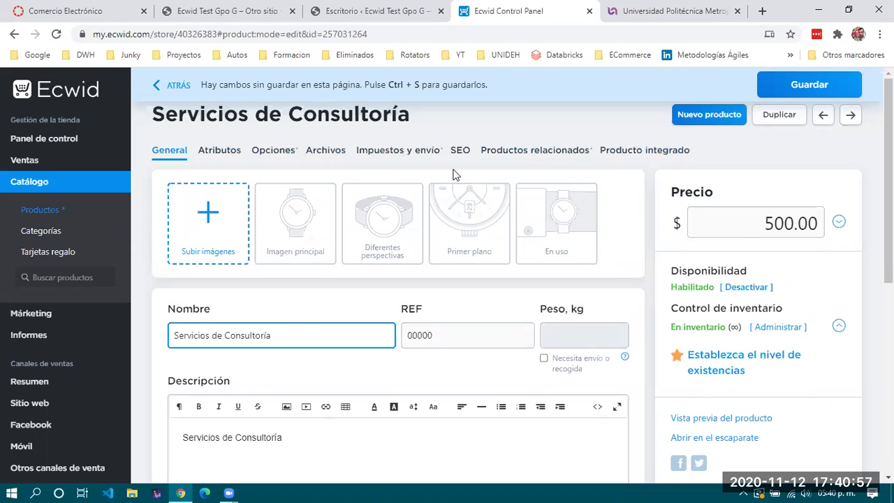
scroll(450, 171, down, 2)
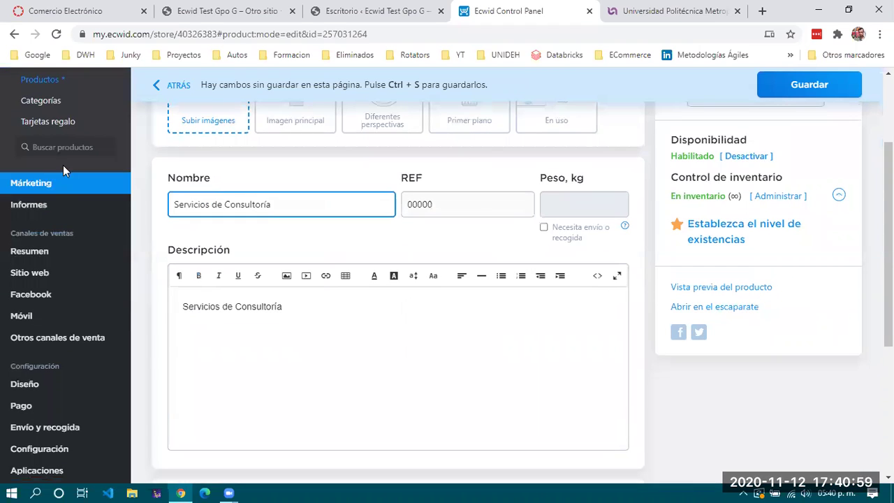
Look over the store's marketing options, such as Google Ads, discount coupons and newsletters
mouse_move(65, 192)
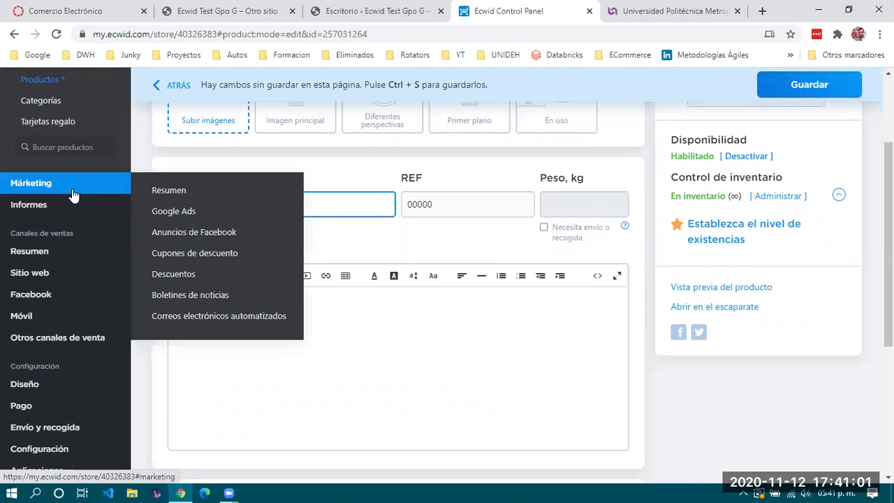